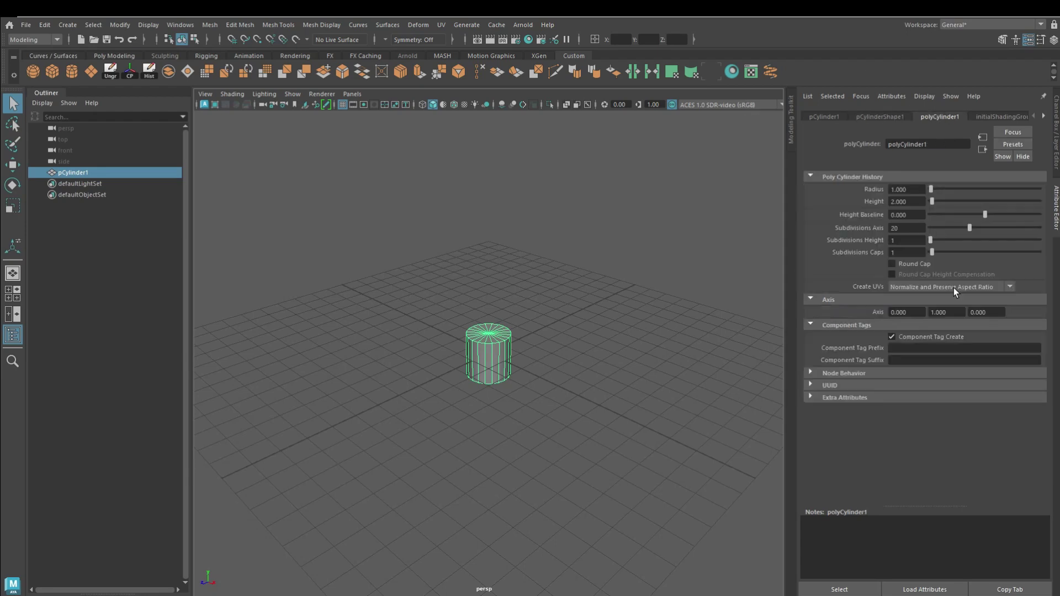
# Change the cylinder's side count and flatten it to a 0.1-high disc.
pyautogui.write('10')
pyautogui.doubleClick(905, 201)
pyautogui.write('0.1')
pyautogui.press('Return')
pyautogui.moveTo(527, 282); pyautogui.dragTo(522, 316, button='right')
# Extrude the disc's top face and scale it inward.
pyautogui.click(510, 416)
pyautogui.press('space')
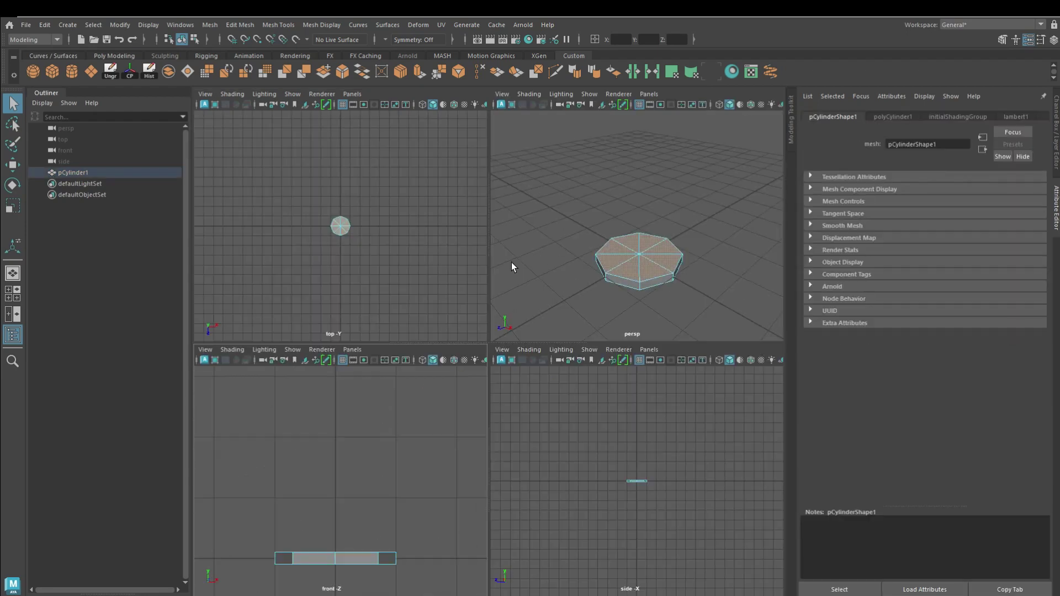
pyautogui.click(419, 71)
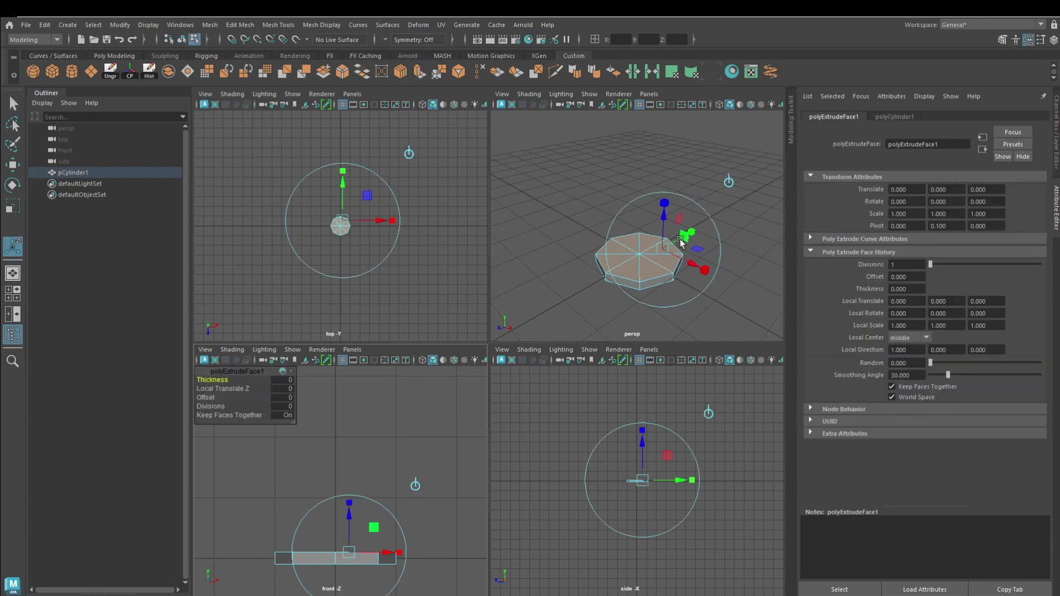
pyautogui.moveTo(665, 204); pyautogui.dragTo(665, 201)
pyautogui.moveTo(667, 249); pyautogui.dragTo(661, 250)
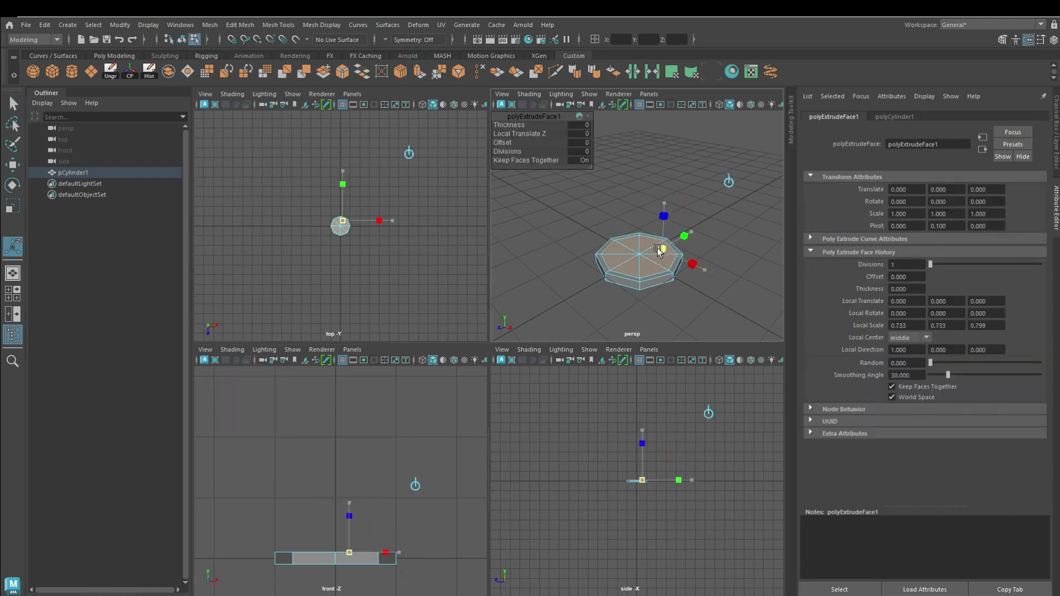
pyautogui.click(660, 251)
# Stack further top-face extrusions, raising and flaring them into the pawn's stem.
pyautogui.hotkey('ctrl', 'e')
pyautogui.moveTo(346, 524); pyautogui.dragTo(345, 519)
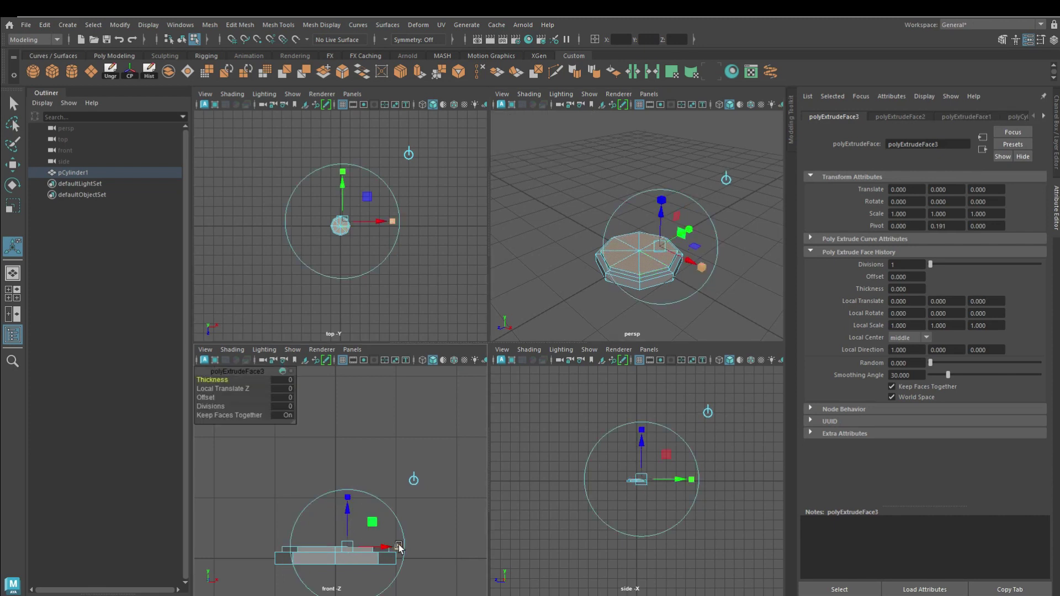
pyautogui.press('space')
pyautogui.hotkey('ctrl', 'e')
pyautogui.hotkey('ctrl', 'e')
pyautogui.moveTo(505, 459)
pyautogui.mouseDown()
pyautogui.moveTo(505, 447)
pyautogui.moveTo(447, 411)
pyautogui.moveTo(472, 411)
pyautogui.moveTo(493, 273)
pyautogui.moveTo(473, 303)
pyautogui.moveTo(489, 241)
pyautogui.mouseUp()
pyautogui.hotkey('ctrl', 'e')
pyautogui.hotkey('ctrl', 'e')
pyautogui.hotkey('ctrl', 'e')
pyautogui.hotkey('ctrl', 'e')
pyautogui.hotkey('ctrl', 'e')
# Extrude a raised step, a widened collar and the pawn's head on top.
pyautogui.press('space')
pyautogui.press('space')
pyautogui.press('space')
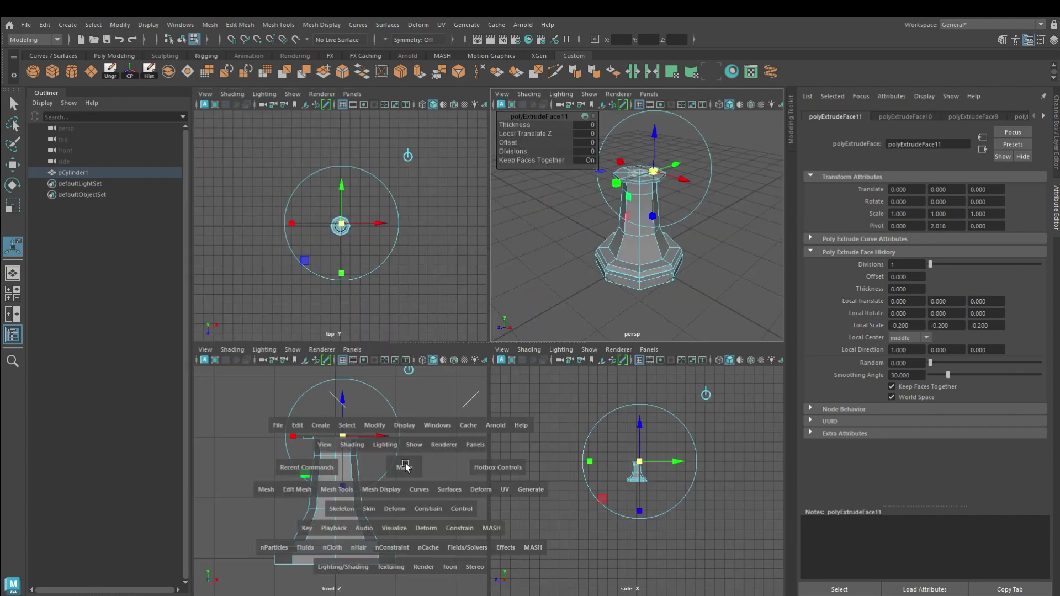
pyautogui.press('space')
pyautogui.hotkey('ctrl', 'e')
pyautogui.moveTo(485, 207); pyautogui.dragTo(485, 196)
pyautogui.hotkey('ctrl', 'e')
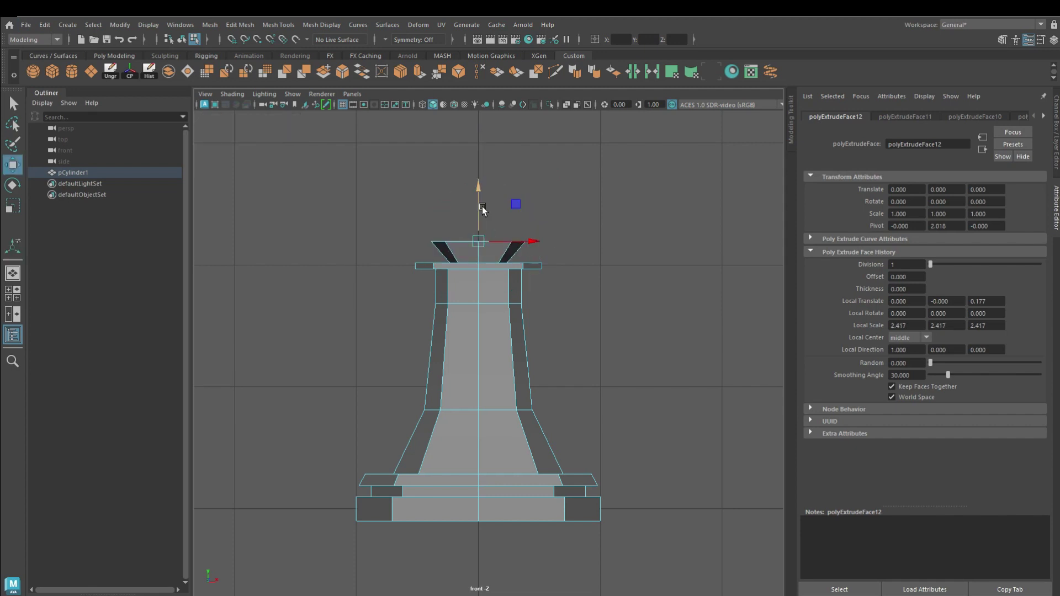
pyautogui.moveTo(483, 241)
pyautogui.mouseDown()
pyautogui.moveTo(496, 117)
pyautogui.moveTo(470, 157)
pyautogui.mouseUp()
pyautogui.hotkey('ctrl', 'e')
pyautogui.hotkey('ctrl', 'e')
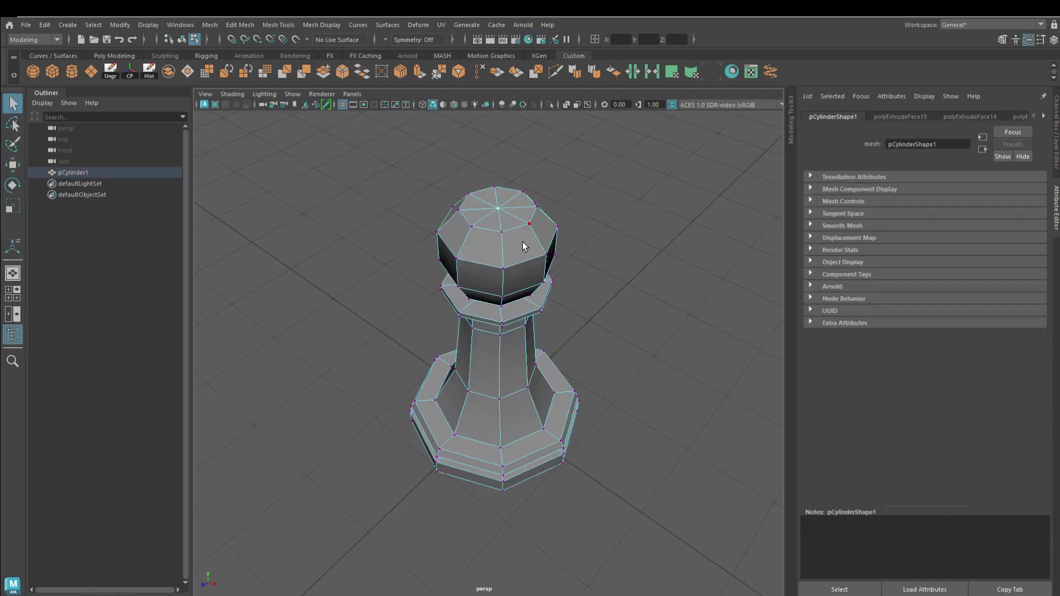
pyautogui.keyDown('alt'); pyautogui.moveTo(476, 440); pyautogui.dragTo(472, 409); pyautogui.keyUp('alt')
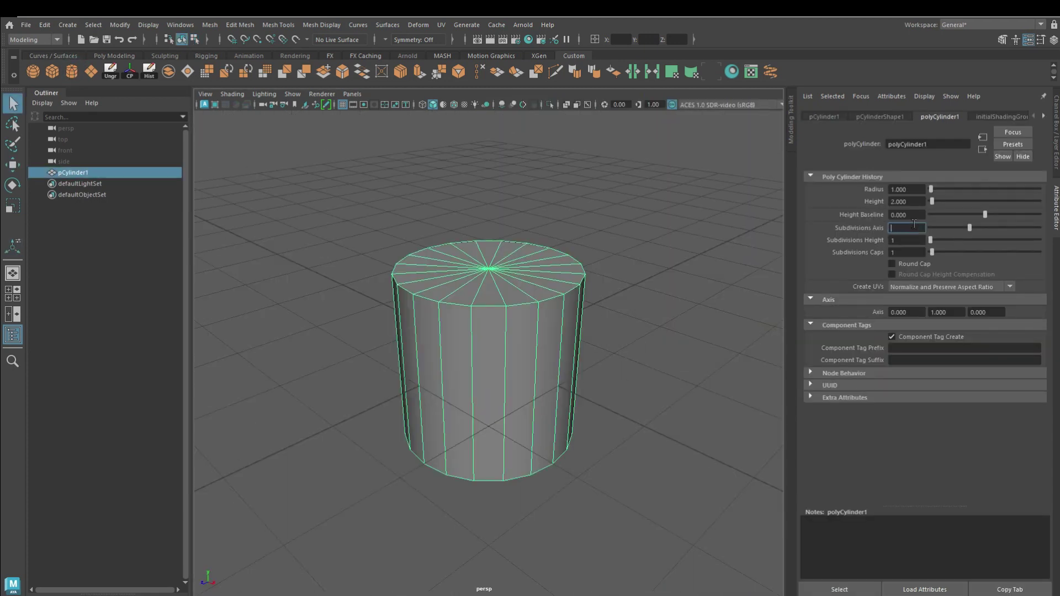
# Give the cylinder 8 sides and 0.2 height, then select the flat disc.
pyautogui.write('8')
pyautogui.press('Return')
pyautogui.click(913, 199)
pyautogui.press('Return')
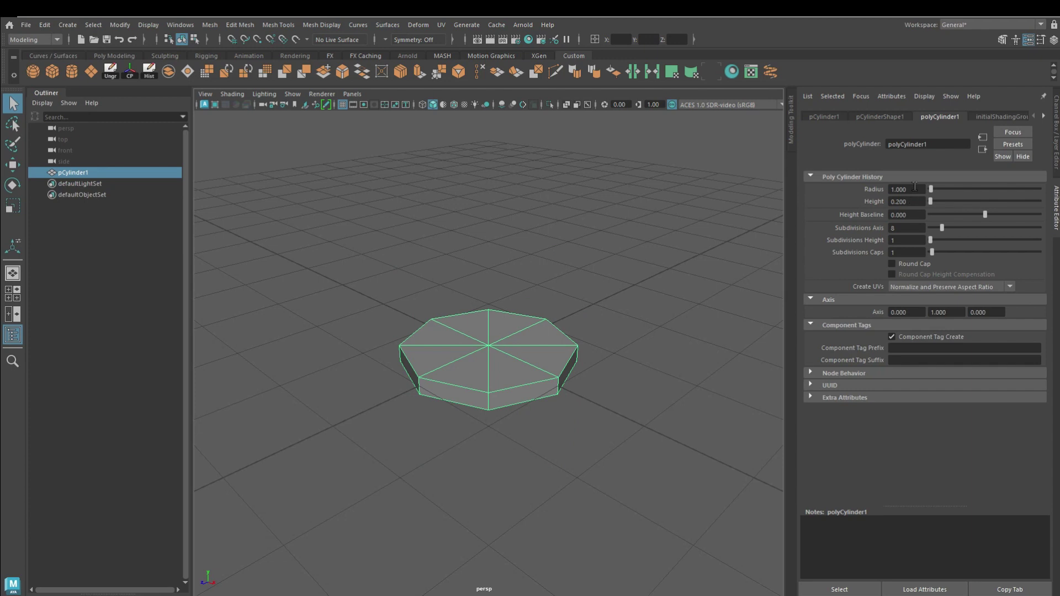
pyautogui.press('Return')
pyautogui.press('space')
pyautogui.click(643, 229)
pyautogui.press('space')
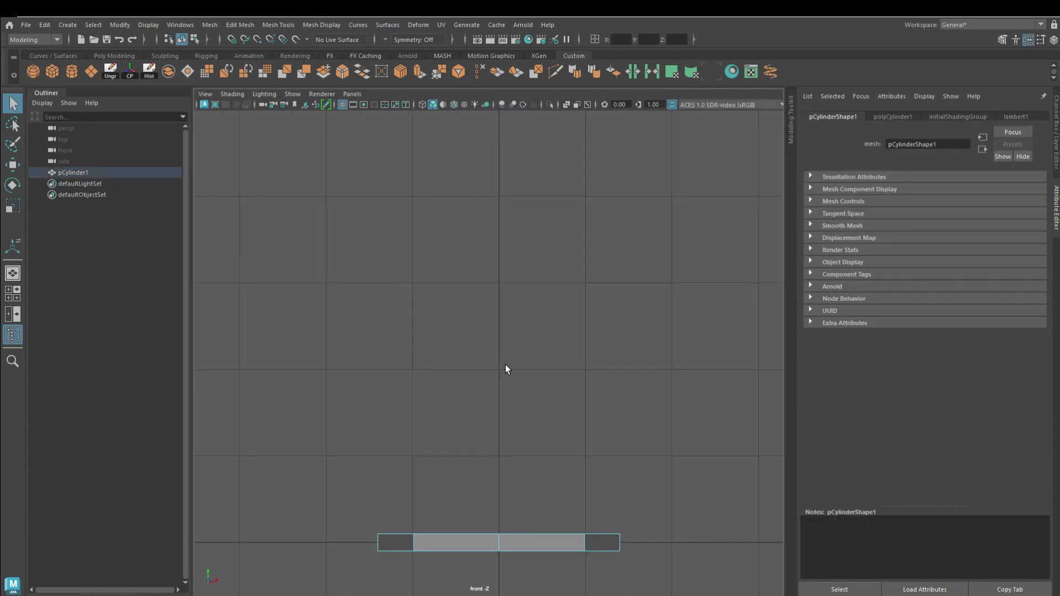
# Extrude and raise the disc's top face into the rook's body.
pyautogui.hotkey('ctrl', 'e')
pyautogui.hotkey('ctrl', 'e')
pyautogui.moveTo(517, 535)
pyautogui.mouseDown()
pyautogui.moveTo(529, 523)
pyautogui.moveTo(521, 482)
pyautogui.moveTo(519, 506)
pyautogui.moveTo(538, 511)
pyautogui.moveTo(519, 466)
pyautogui.moveTo(520, 349)
pyautogui.moveTo(489, 369)
pyautogui.moveTo(519, 252)
pyautogui.moveTo(515, 190)
pyautogui.mouseUp()
pyautogui.hotkey('ctrl', 'e')
pyautogui.hotkey('ctrl', 'e')
pyautogui.hotkey('ctrl', 'e')
pyautogui.hotkey('ctrl', 'e')
pyautogui.hotkey('ctrl', 'e')
pyautogui.hotkey('ctrl', 'e')
pyautogui.hotkey('ctrl', 'e')
pyautogui.hotkey('ctrl', 'e')
pyautogui.hotkey('ctrl', 'e')
pyautogui.press('q')
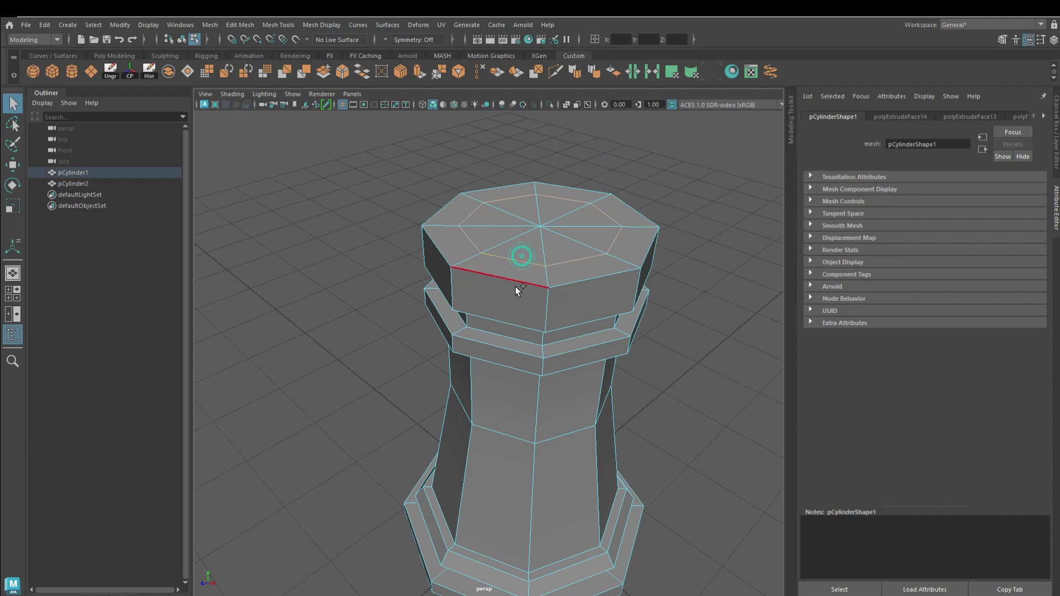
# Multi-Cut the rook's top and extrude alternating battlement faces upward.
pyautogui.click(401, 72)
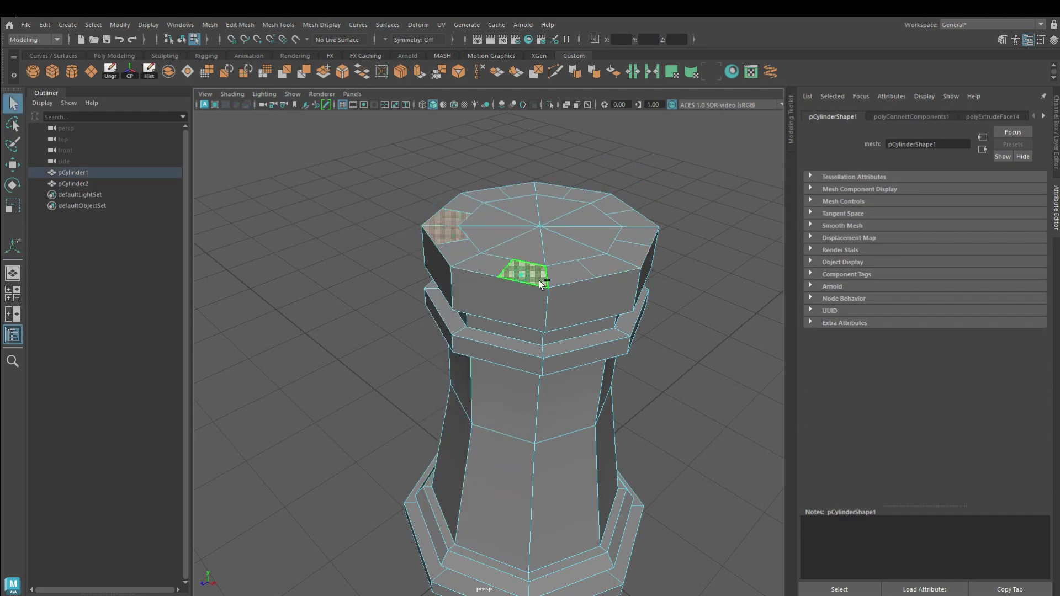
pyautogui.click(420, 72)
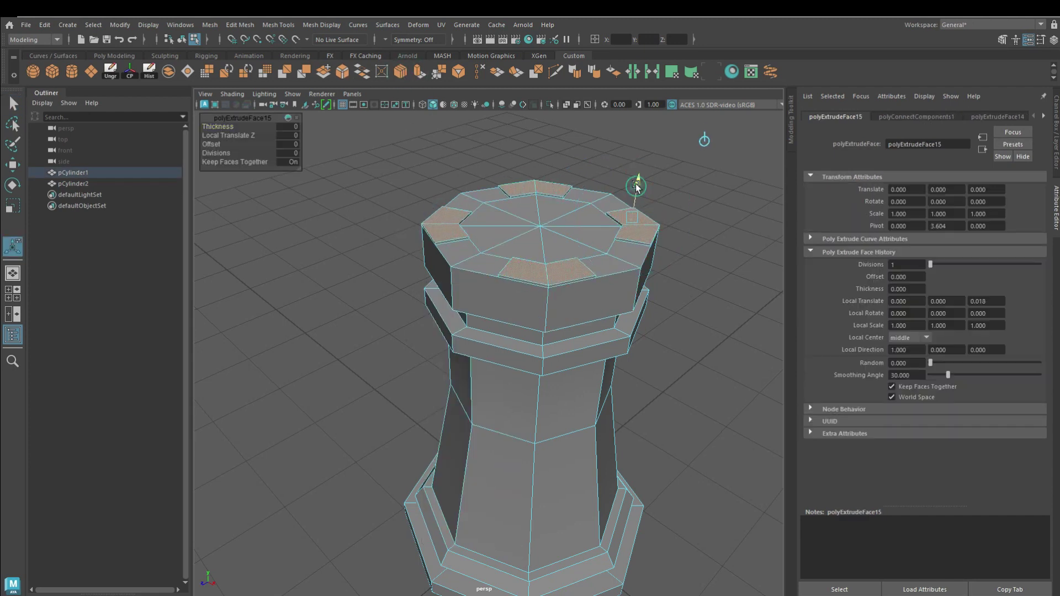
pyautogui.press('space')
pyautogui.moveTo(364, 389); pyautogui.dragTo(364, 381)
pyautogui.press('space')
pyautogui.click(558, 461)
pyautogui.moveTo(558, 462)
pyautogui.keyDown('alt'); pyautogui.mouseDown()
pyautogui.moveTo(597, 440)
pyautogui.moveTo(499, 495)
pyautogui.moveTo(560, 504)
pyautogui.mouseUp(); pyautogui.keyUp('alt')
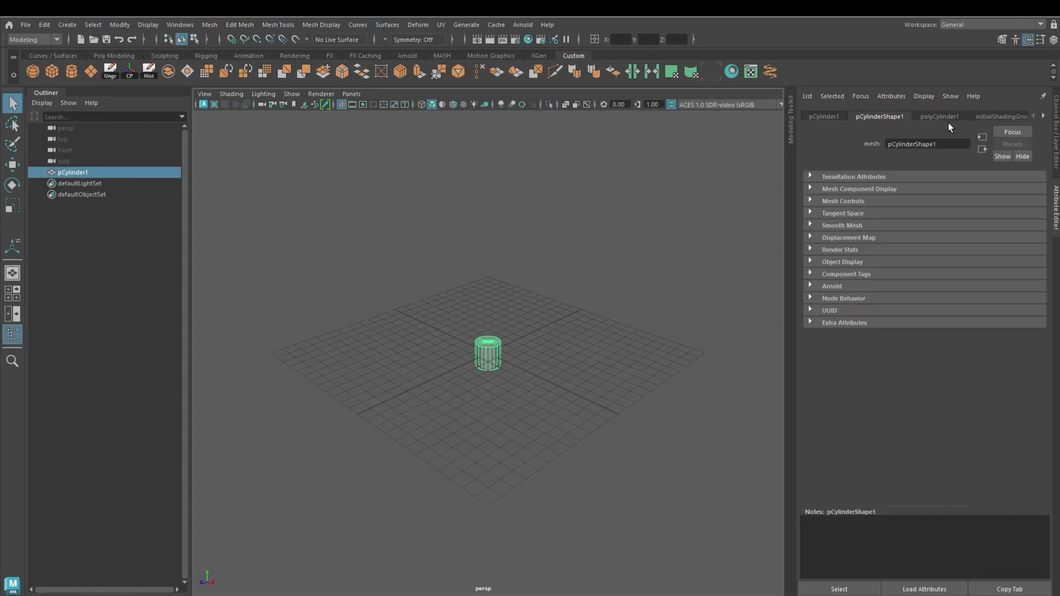
# Adjust the cylinder's side count and extrude two raised steps onto the knight base.
pyautogui.click(940, 116)
pyautogui.doubleClick(922, 226)
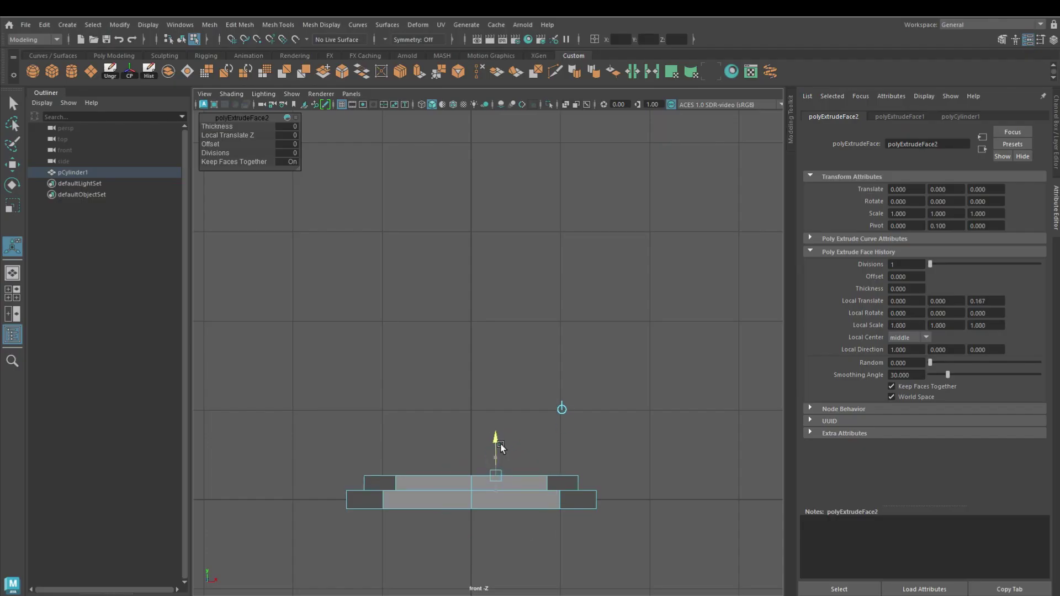
pyautogui.hotkey('ctrl', 'e')
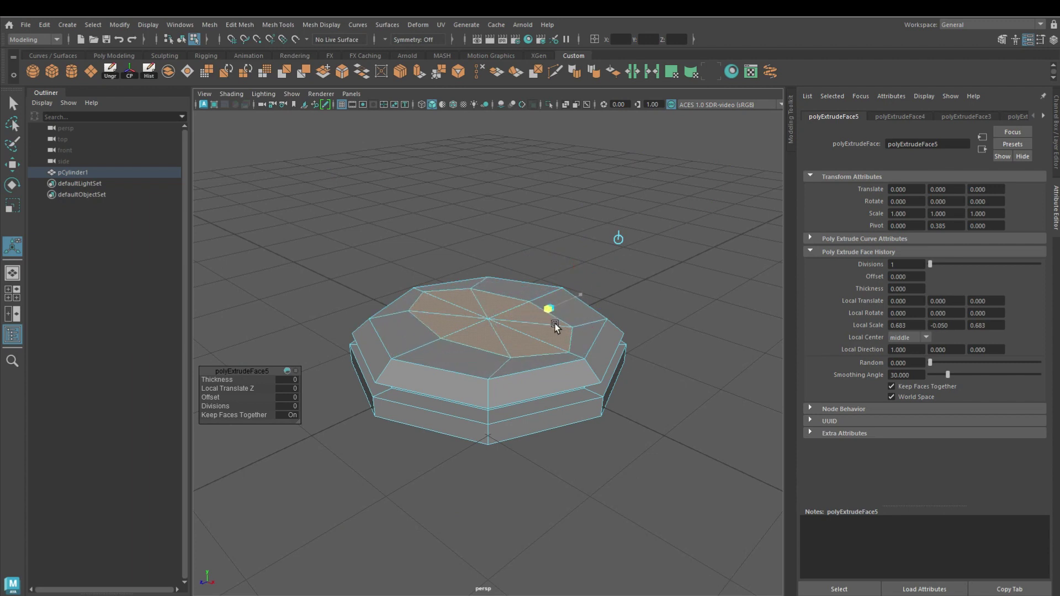
pyautogui.hotkey('ctrl', 'e')
pyautogui.moveTo(547, 276); pyautogui.dragTo(531, 260)
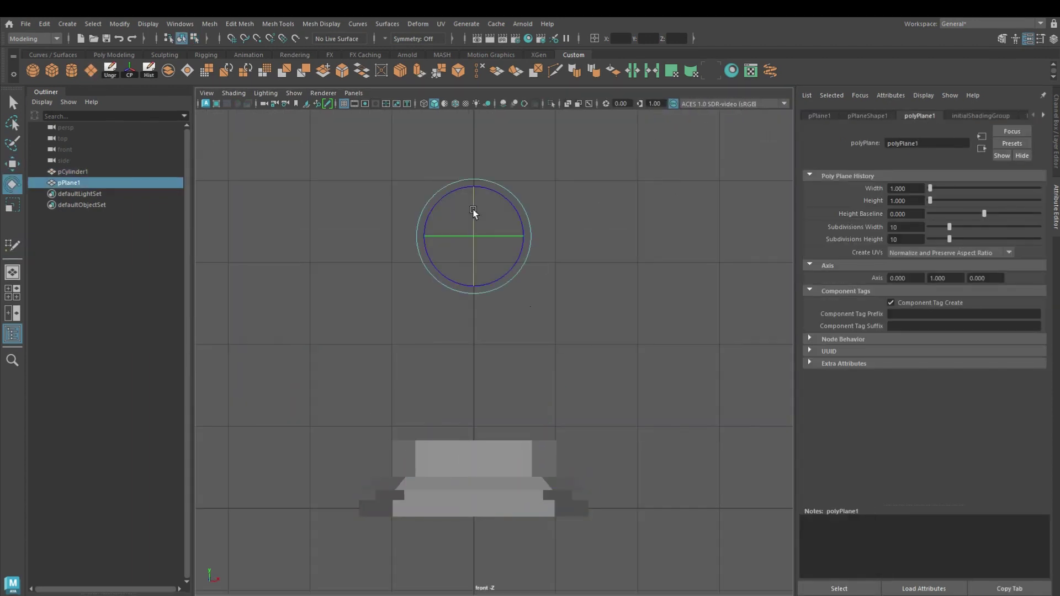
# Position the plane above the base and reshape its corner vertices.
pyautogui.moveTo(455, 208); pyautogui.dragTo(379, 192, button='right')
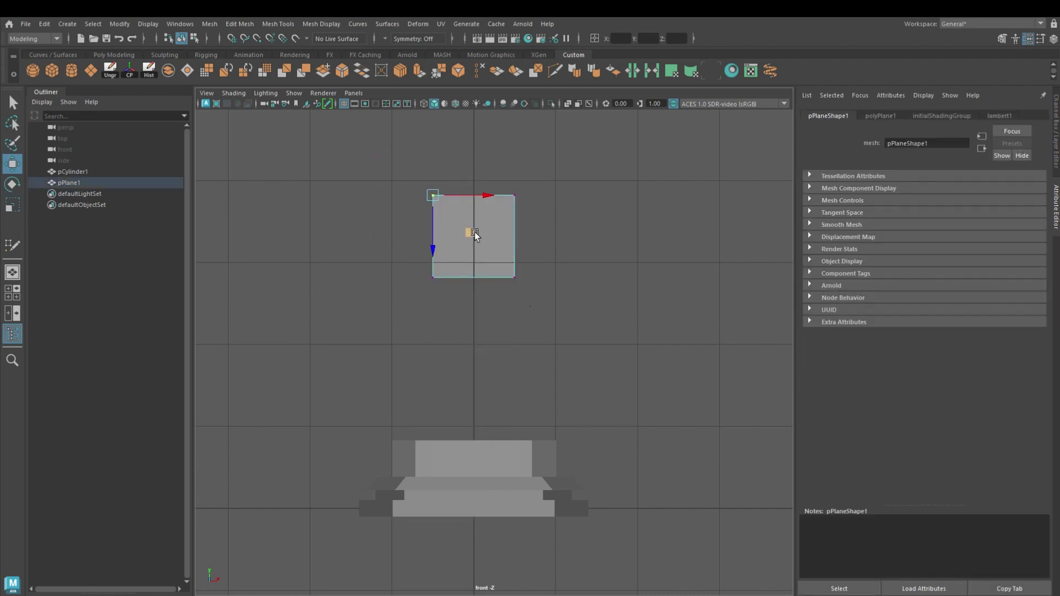
pyautogui.moveTo(475, 232); pyautogui.dragTo(407, 274)
pyautogui.moveTo(293, 189); pyautogui.dragTo(300, 210, button='right')
pyautogui.click(330, 267)
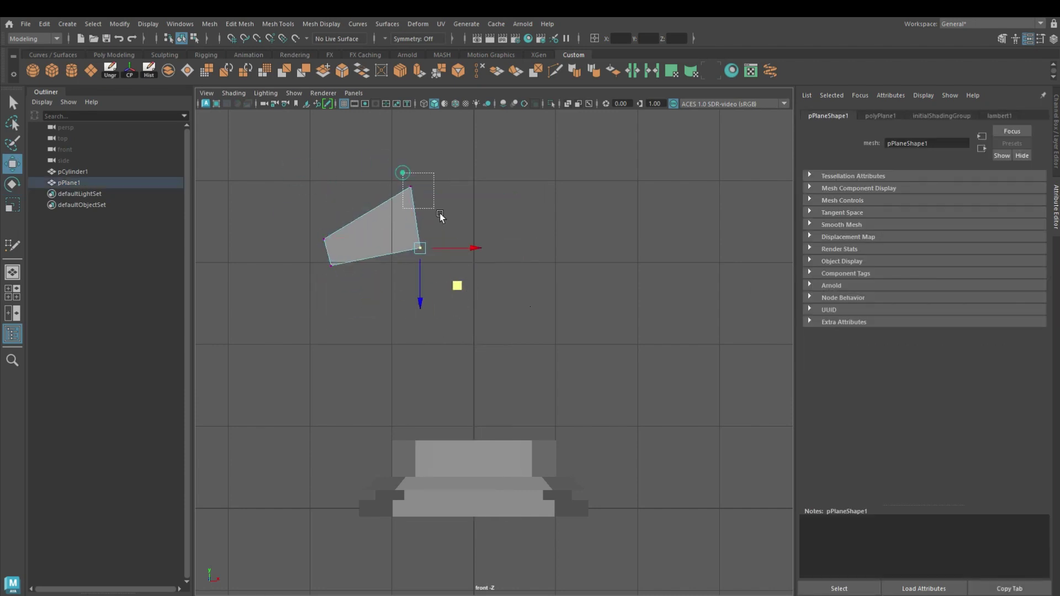
# Extrude the plane's edges downward into a strip of new faces.
pyautogui.click(419, 70)
pyautogui.click(476, 200)
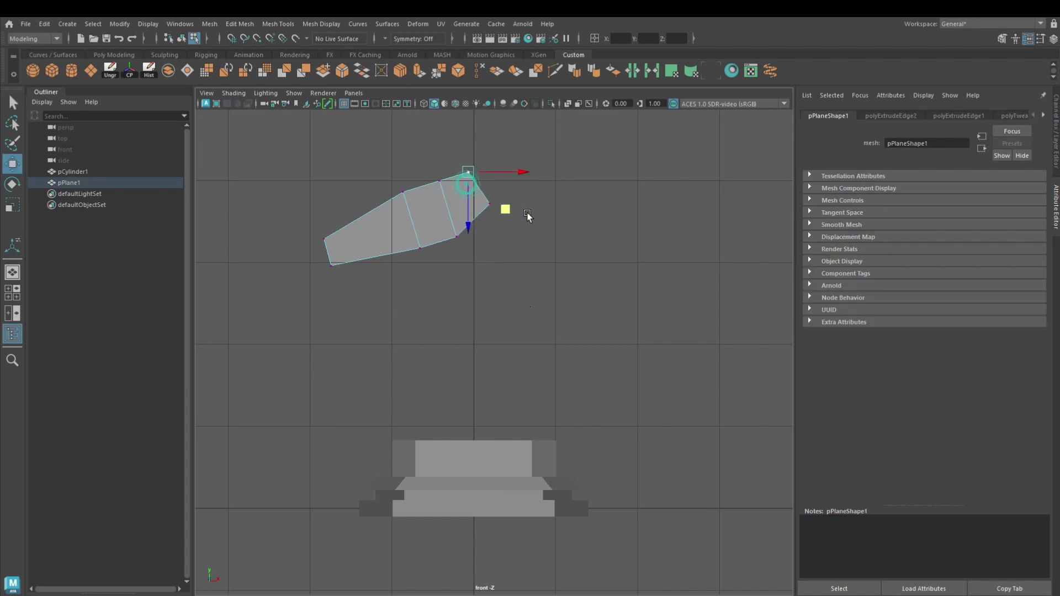
pyautogui.moveTo(504, 208)
pyautogui.mouseDown()
pyautogui.moveTo(442, 239)
pyautogui.moveTo(469, 307)
pyautogui.mouseUp()
pyautogui.click(420, 71)
pyautogui.press('w')
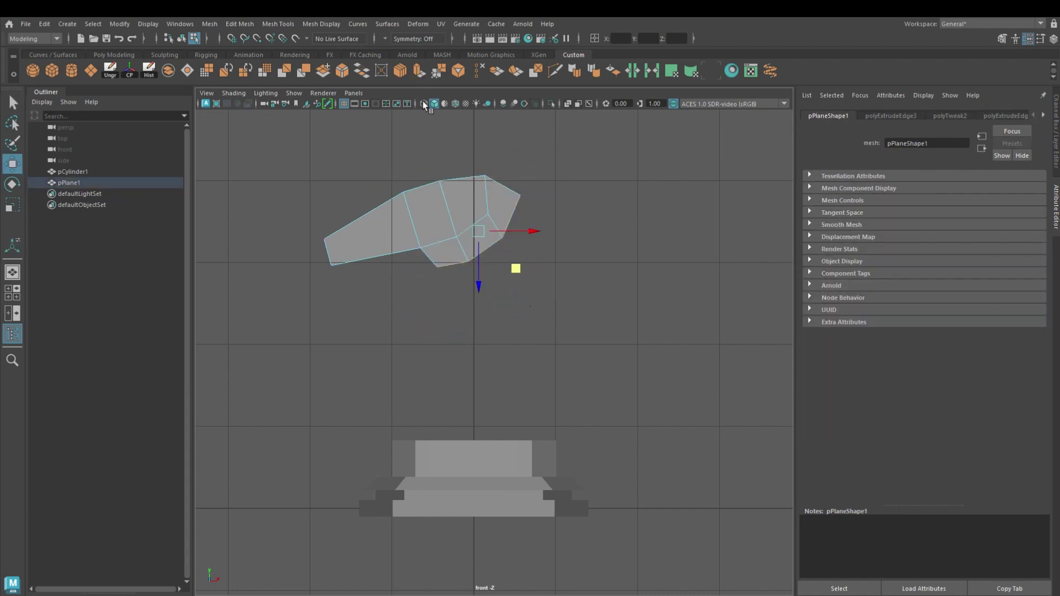
pyautogui.hotkey('ctrl', 'e')
pyautogui.moveTo(525, 350)
pyautogui.mouseDown()
pyautogui.moveTo(367, 434)
pyautogui.moveTo(414, 397)
pyautogui.mouseUp()
# Straighten the lower faces into a vertical neck and adjust its bottom vertices.
pyautogui.press('w')
pyautogui.moveTo(559, 417); pyautogui.dragTo(358, 356)
pyautogui.moveTo(478, 398); pyautogui.dragTo(480, 425)
pyautogui.click(544, 420)
pyautogui.moveTo(569, 420); pyautogui.dragTo(587, 426)
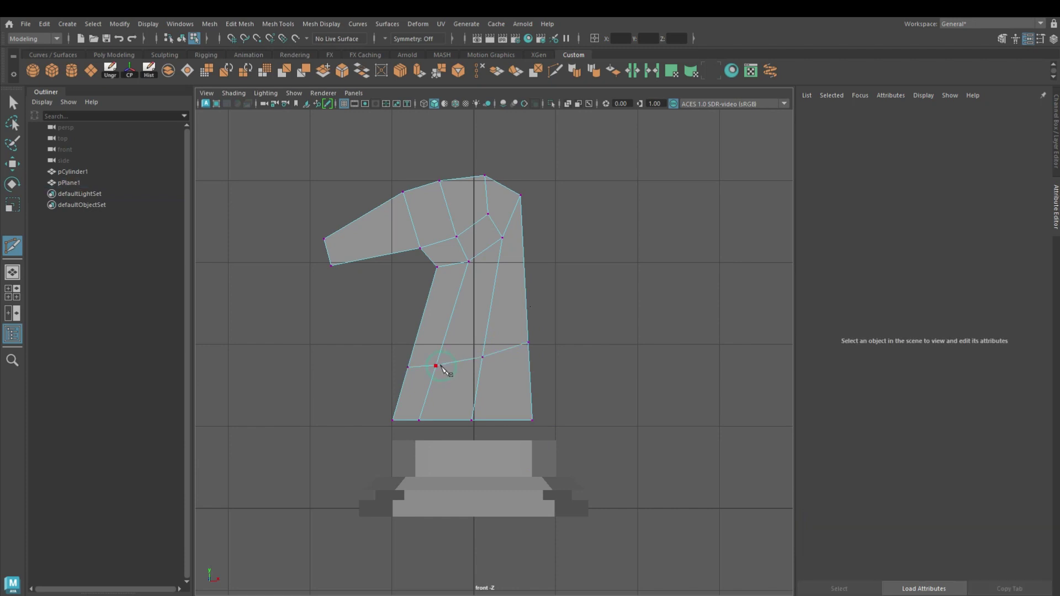
# Add two edge loops across the neck, then shift and scale them to curve it.
pyautogui.keyDown('ctrl'); pyautogui.click(442, 371); pyautogui.keyUp('ctrl')
pyautogui.press('w')
pyautogui.press('y')
pyautogui.keyDown('ctrl'); pyautogui.click(484, 370); pyautogui.keyUp('ctrl')
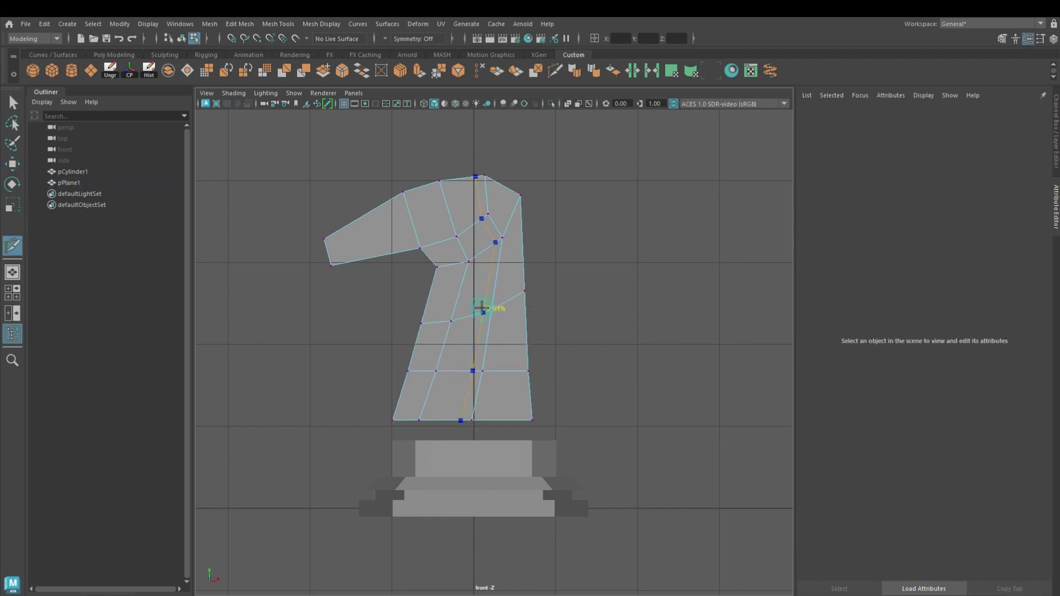
pyautogui.press('w')
pyautogui.moveTo(525, 324); pyautogui.dragTo(486, 380)
pyautogui.doubleClick(484, 371)
pyautogui.moveTo(504, 409); pyautogui.dragTo(519, 402, button='middle')
pyautogui.doubleClick(485, 307)
pyautogui.press('r')
pyautogui.moveTo(486, 310); pyautogui.dragTo(517, 295, button='middle')
# Extrude the head's top-right edge up and left, then lower the head's top.
pyautogui.click(499, 184)
pyautogui.hotkey('ctrl', 'e')
pyautogui.moveTo(522, 169)
pyautogui.mouseDown()
pyautogui.moveTo(536, 145)
pyautogui.moveTo(456, 148)
pyautogui.mouseUp()
pyautogui.press('F9')
pyautogui.click(437, 153)
pyautogui.press('w')
pyautogui.moveTo(402, 124)
pyautogui.mouseDown()
pyautogui.moveTo(489, 165)
pyautogui.moveTo(473, 232)
pyautogui.moveTo(443, 265)
pyautogui.mouseUp()
# Reposition the snout and right-edge vertices to refine the head outline.
pyautogui.click(403, 213)
pyautogui.click(499, 181)
pyautogui.moveTo(540, 225); pyautogui.dragTo(542, 229)
pyautogui.click(590, 283)
pyautogui.moveTo(611, 337); pyautogui.dragTo(608, 326)
pyautogui.moveTo(589, 363); pyautogui.dragTo(584, 365)
pyautogui.moveTo(533, 225); pyautogui.dragTo(526, 222)
pyautogui.moveTo(457, 257); pyautogui.dragTo(462, 245)
pyautogui.moveTo(331, 229)
pyautogui.mouseDown()
pyautogui.moveTo(392, 311)
pyautogui.moveTo(426, 307)
pyautogui.mouseUp()
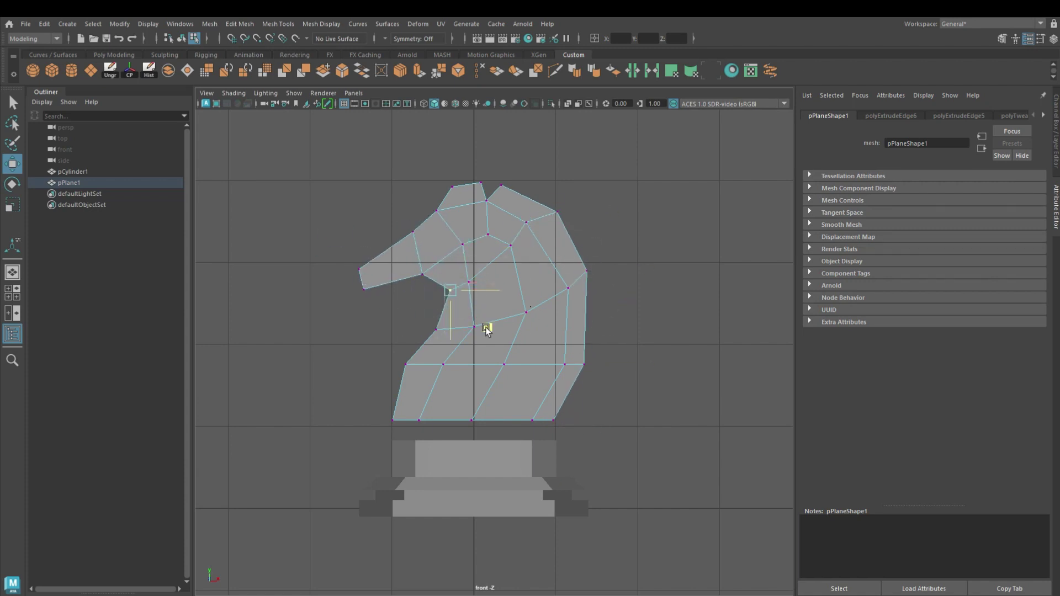
# Adjust the chest and lower neck vertices, undoing the final moves.
pyautogui.click(501, 315)
pyautogui.moveTo(481, 268); pyautogui.dragTo(473, 255)
pyautogui.moveTo(511, 245); pyautogui.dragTo(515, 262)
pyautogui.moveTo(527, 222); pyautogui.dragTo(532, 228)
pyautogui.moveTo(474, 326); pyautogui.dragTo(487, 321)
pyautogui.moveTo(436, 330); pyautogui.dragTo(452, 321)
pyautogui.moveTo(407, 364); pyautogui.dragTo(415, 370)
pyautogui.hotkey('ctrl', 'z')
pyautogui.hotkey('ctrl', 'z')
pyautogui.hotkey('ctrl', 'z')
pyautogui.hotkey('ctrl', 'z')
pyautogui.hotkey('ctrl', 'z')
pyautogui.hotkey('ctrl', 'z')
pyautogui.hotkey('ctrl', 'z')
# Extrude the knight outline in the perspective view to give it thickness.
pyautogui.press('F8')
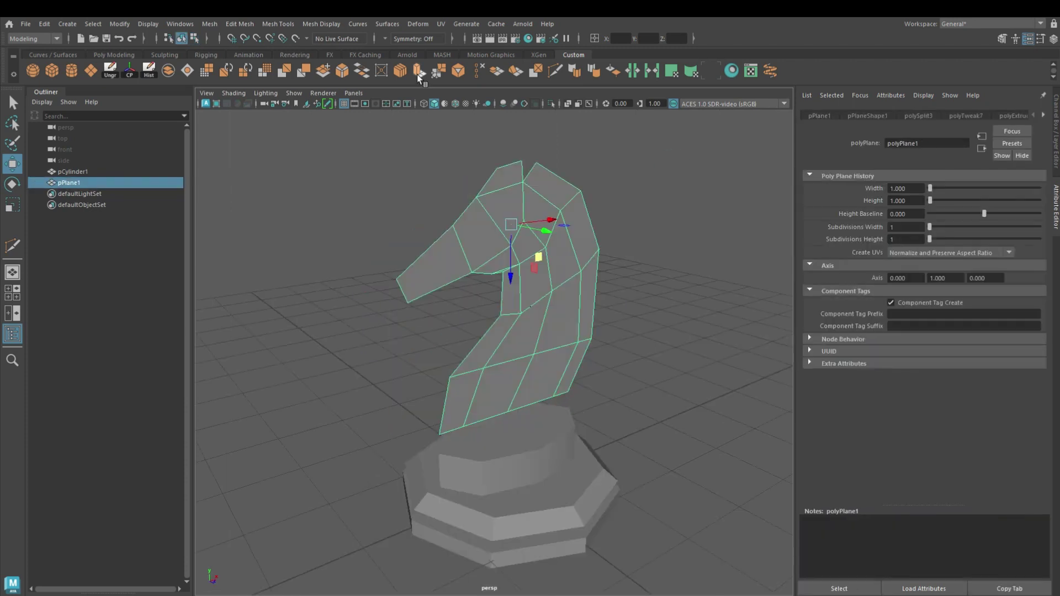
pyautogui.click(420, 71)
pyautogui.keyDown('alt'); pyautogui.moveTo(556, 279); pyautogui.dragTo(532, 367); pyautogui.keyUp('alt')
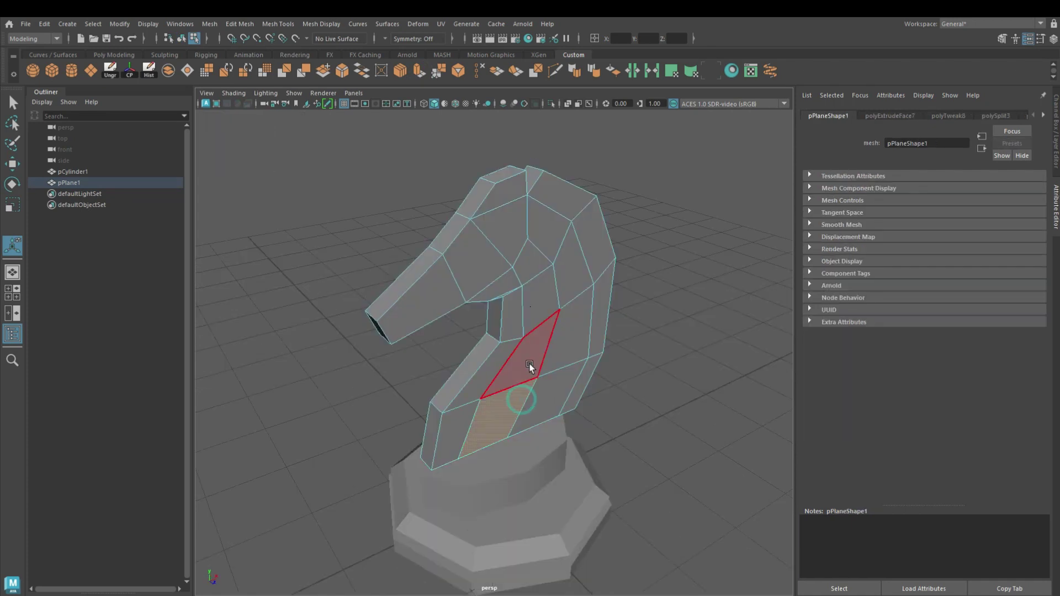
pyautogui.press('w')
pyautogui.moveTo(544, 270)
pyautogui.keyDown('alt'); pyautogui.mouseDown()
pyautogui.moveTo(592, 409)
pyautogui.moveTo(508, 374)
pyautogui.moveTo(498, 290)
pyautogui.moveTo(419, 237)
pyautogui.mouseUp(); pyautogui.keyUp('alt')
# Collapse the neck edges with Scale, then extrude the under-head faces inward to 0.733.
pyautogui.press('r')
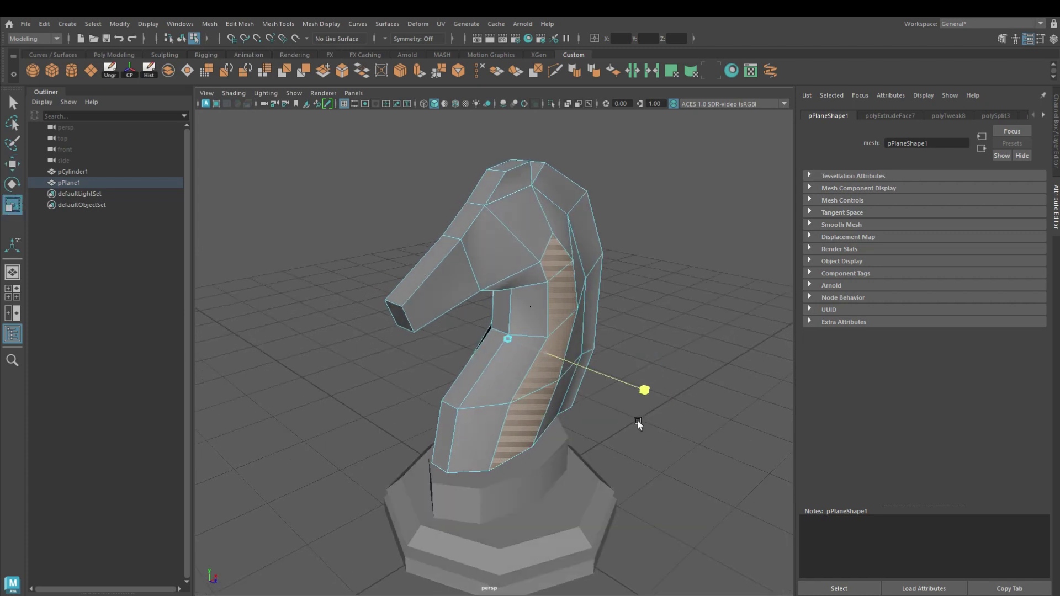
pyautogui.keyDown('shift'); pyautogui.moveTo(638, 423); pyautogui.dragTo(575, 418, button='right'); pyautogui.keyUp('shift')
pyautogui.keyDown('alt'); pyautogui.moveTo(575, 419); pyautogui.dragTo(505, 418); pyautogui.keyUp('alt')
pyautogui.click(516, 255)
pyautogui.keyDown('alt'); pyautogui.moveTo(516, 257); pyautogui.dragTo(523, 318); pyautogui.keyUp('alt')
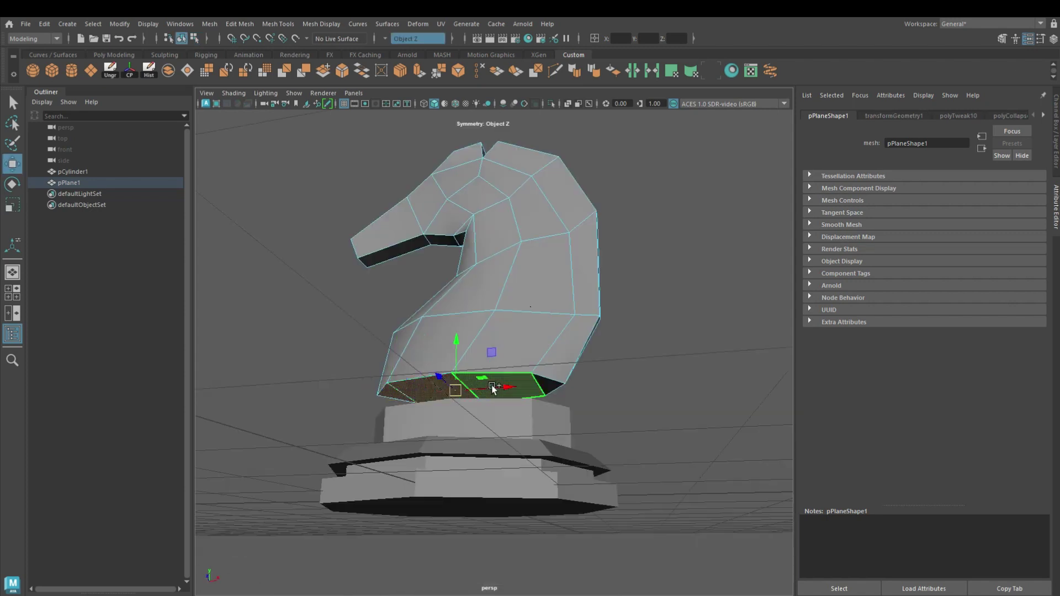
pyautogui.click(419, 70)
pyautogui.moveTo(396, 408)
pyautogui.mouseDown()
pyautogui.moveTo(388, 394)
pyautogui.moveTo(385, 439)
pyautogui.mouseUp()
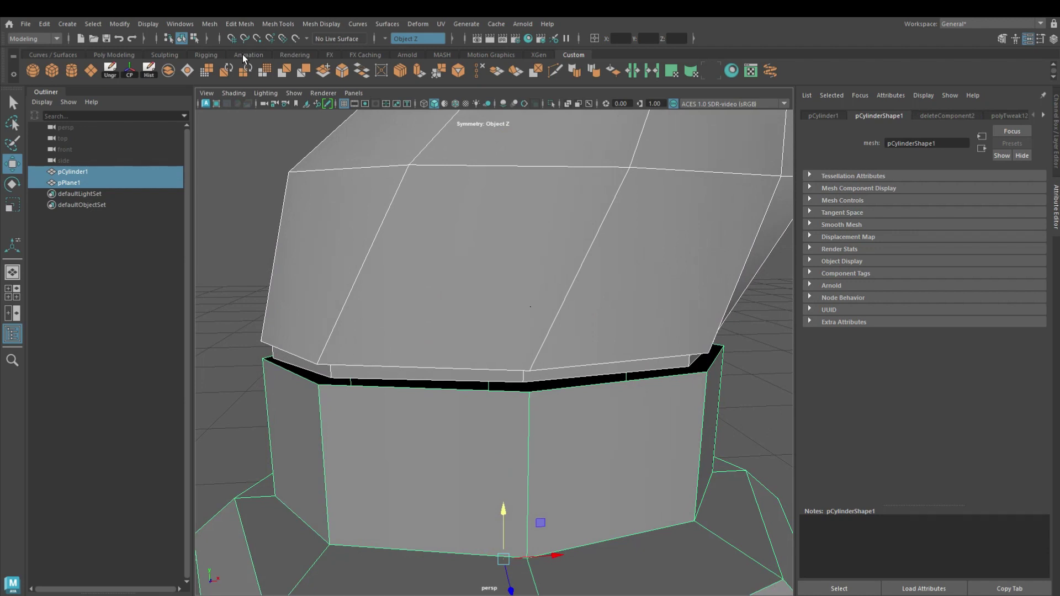
# Combine the knight's head and base into one mesh and delete its history.
pyautogui.click(246, 70)
pyautogui.click(149, 71)
pyautogui.click(388, 396)
# Bridge the border edges across the neck gap with 0 divisions.
pyautogui.click(383, 181)
pyautogui.doubleClick(360, 72)
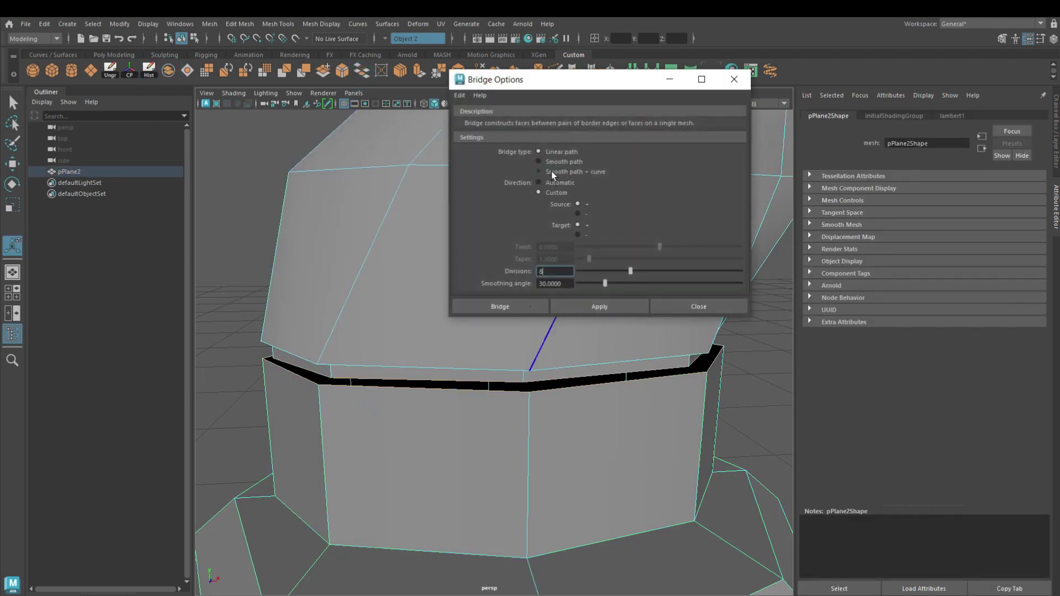
pyautogui.click(598, 300)
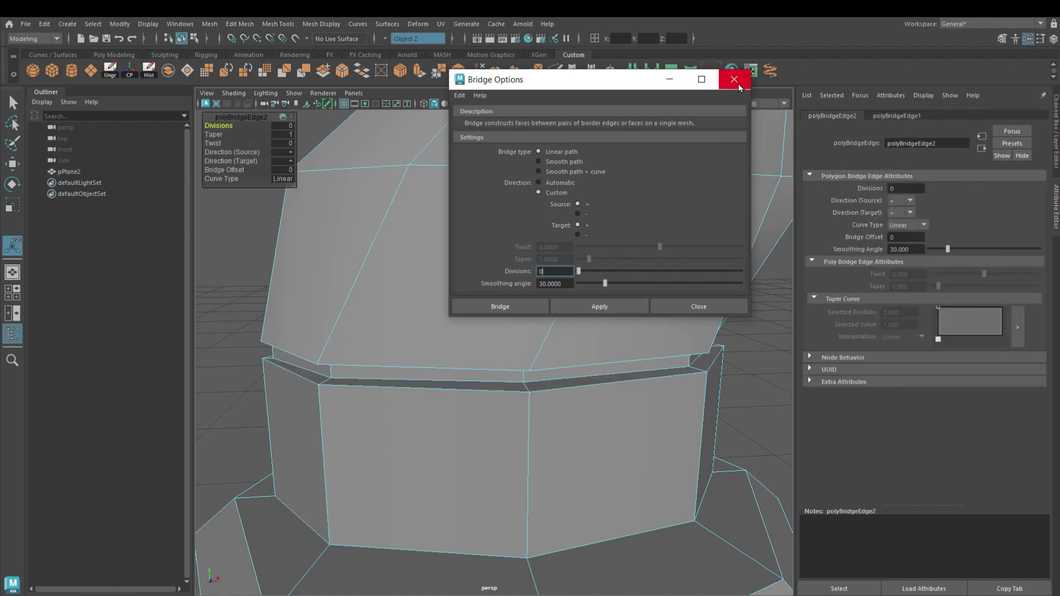
pyautogui.click(734, 79)
pyautogui.scroll(-5, 417, 339)
pyautogui.click(417, 339)
pyautogui.moveTo(662, 334)
pyautogui.keyDown('alt'); pyautogui.mouseDown()
pyautogui.moveTo(485, 331)
pyautogui.moveTo(428, 308)
pyautogui.moveTo(547, 293)
pyautogui.mouseUp(); pyautogui.keyUp('alt')
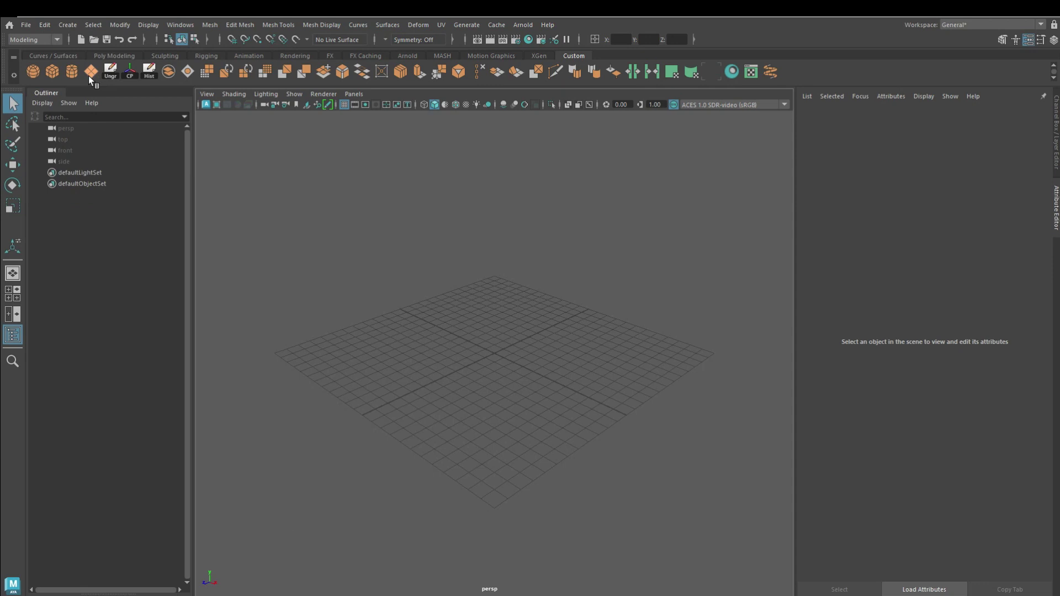
# Create a polygon cylinder with height 0.2 and radius 1.4, and frame it.
pyautogui.click(72, 72)
pyautogui.doubleClick(903, 202)
pyautogui.write('0.2')
pyautogui.press('Return')
pyautogui.doubleClick(908, 190)
pyautogui.press('Return')
pyautogui.press('space')
pyautogui.press('space')
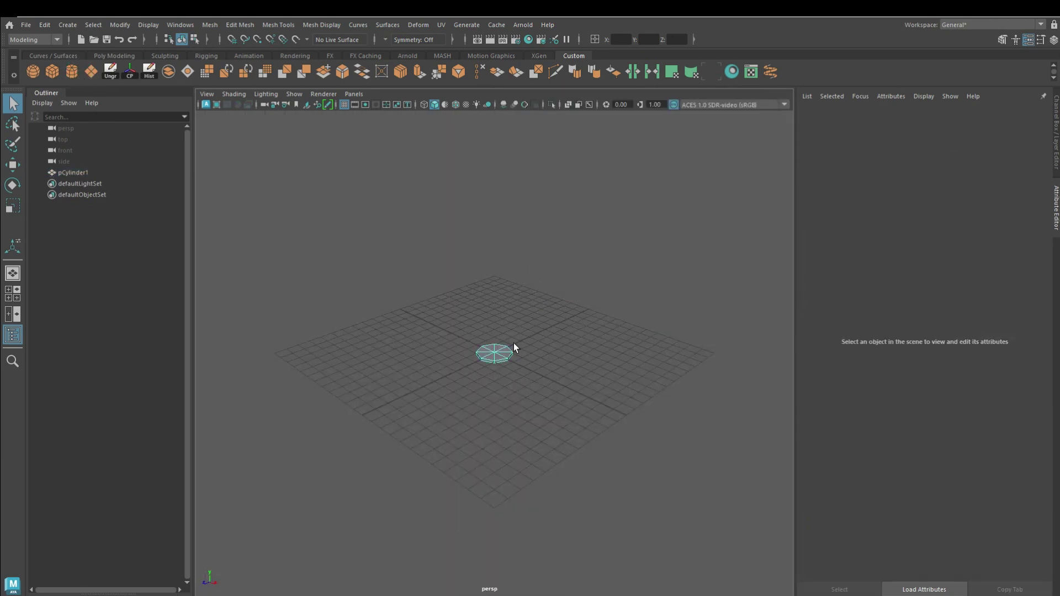
pyautogui.click(513, 343)
pyautogui.press('f')
# Extrude the top face repeatedly into the stepped base, tapered stem, collar, head and knob.
pyautogui.hotkey('ctrl', 'e')
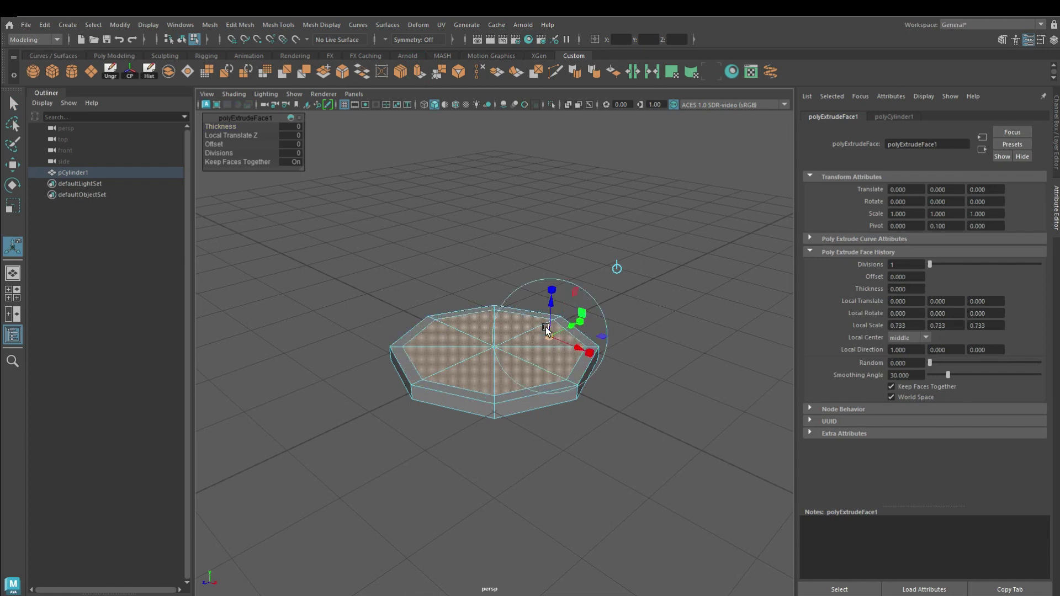
pyautogui.press('space')
pyautogui.press('space')
pyautogui.hotkey('ctrl', 'e')
pyautogui.moveTo(492, 420)
pyautogui.mouseDown()
pyautogui.moveTo(486, 381)
pyautogui.moveTo(459, 379)
pyautogui.moveTo(484, 253)
pyautogui.moveTo(453, 285)
pyautogui.moveTo(480, 227)
pyautogui.moveTo(475, 237)
pyautogui.moveTo(495, 238)
pyautogui.moveTo(479, 202)
pyautogui.moveTo(482, 215)
pyautogui.moveTo(481, 121)
pyautogui.moveTo(463, 161)
pyautogui.moveTo(475, 121)
pyautogui.mouseUp()
pyautogui.hotkey('ctrl', 'e')
pyautogui.hotkey('ctrl', 'e')
pyautogui.hotkey('ctrl', 'e')
pyautogui.hotkey('ctrl', 'e')
pyautogui.hotkey('ctrl', 'e')
pyautogui.hotkey('ctrl', 'e')
pyautogui.hotkey('ctrl', 'e')
pyautogui.hotkey('ctrl', 'e')
pyautogui.hotkey('ctrl', 'e')
pyautogui.hotkey('ctrl', 'e')
pyautogui.hotkey('ctrl', 'e')
pyautogui.hotkey('ctrl', 'e')
pyautogui.hotkey('ctrl', 'e')
pyautogui.hotkey('ctrl', 'e')
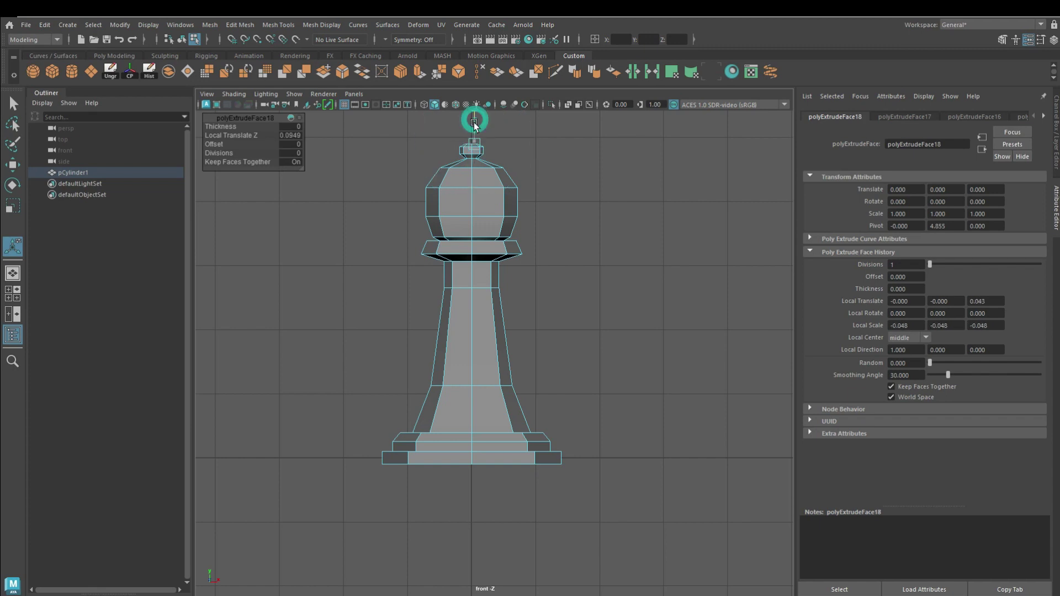
pyautogui.scroll(5, 474, 124)
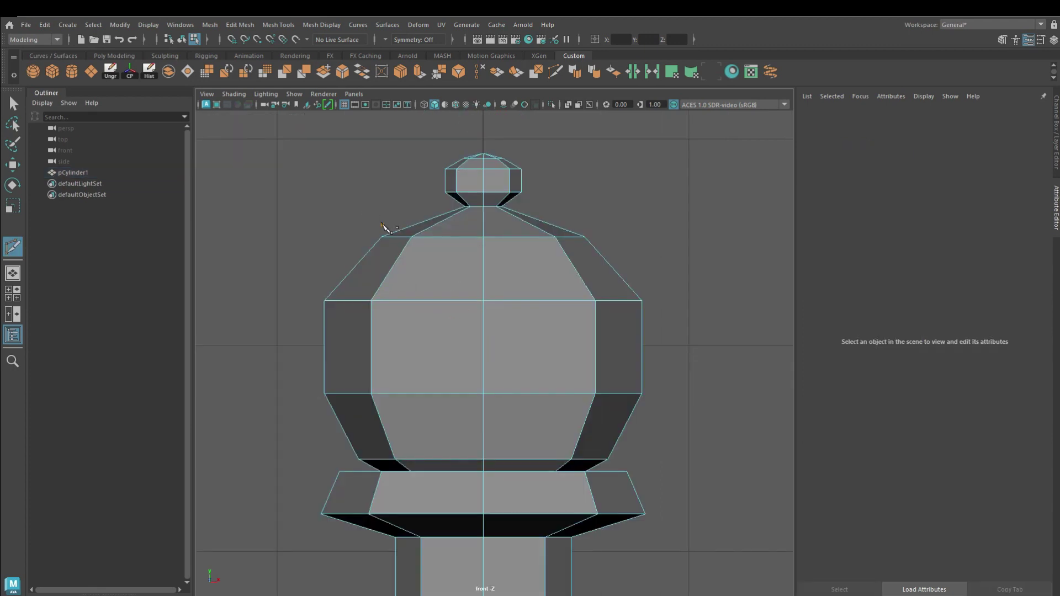
# Multi-Cut a diagonal edge across the bishop's head to the centre edge.
pyautogui.click(526, 406)
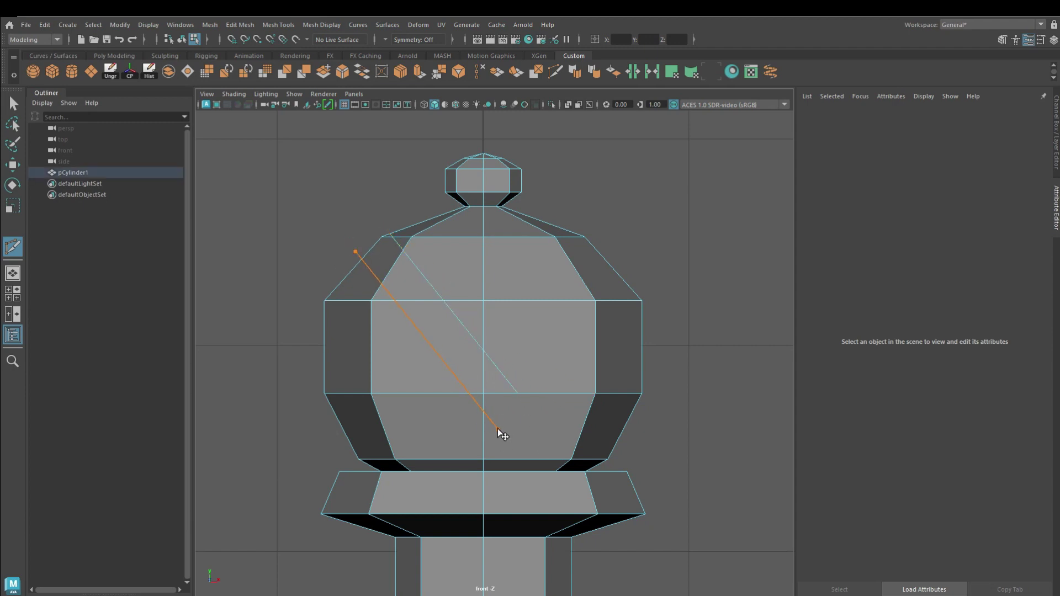
pyautogui.click(483, 411)
pyautogui.press('space')
pyautogui.press('space')
pyautogui.keyDown('alt'); pyautogui.moveTo(367, 429); pyautogui.dragTo(326, 304, button='right'); pyautogui.keyUp('alt')
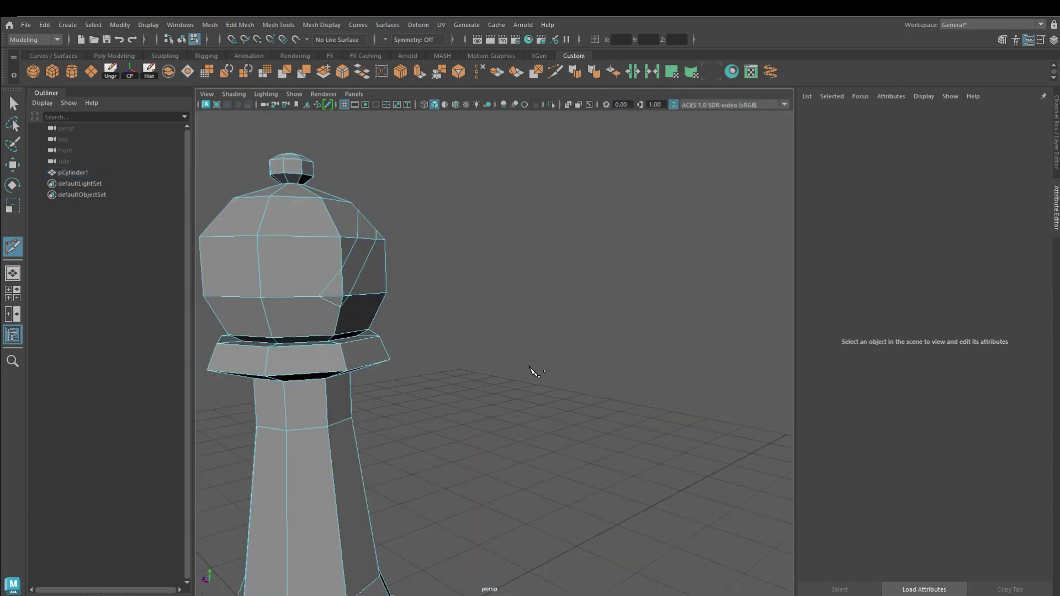
# Set modelling Symmetry to Object Z.
pyautogui.click(385, 40)
pyautogui.click(423, 55)
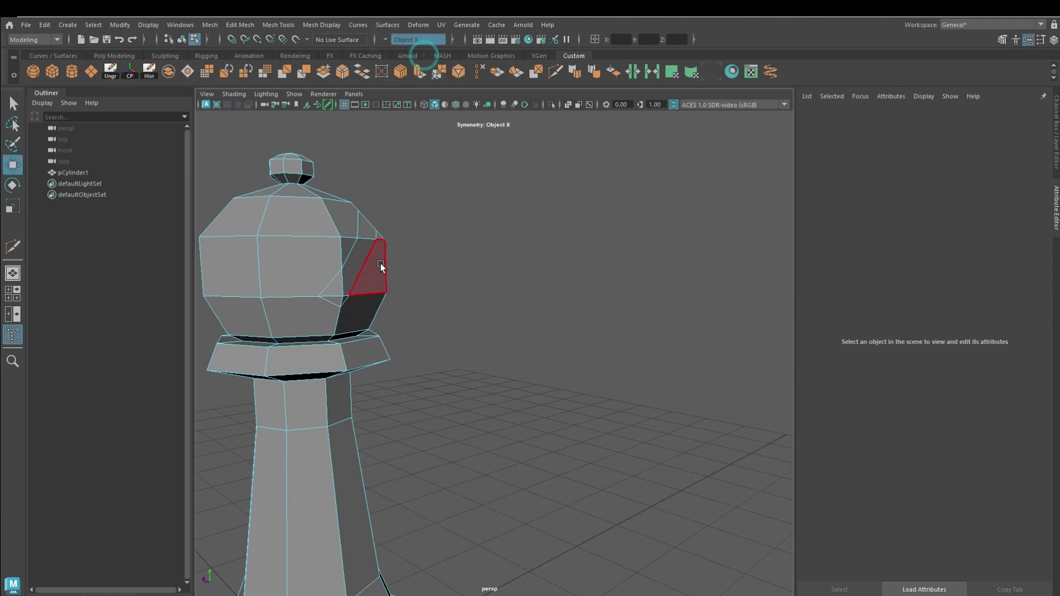
pyautogui.click(386, 39)
pyautogui.click(400, 86)
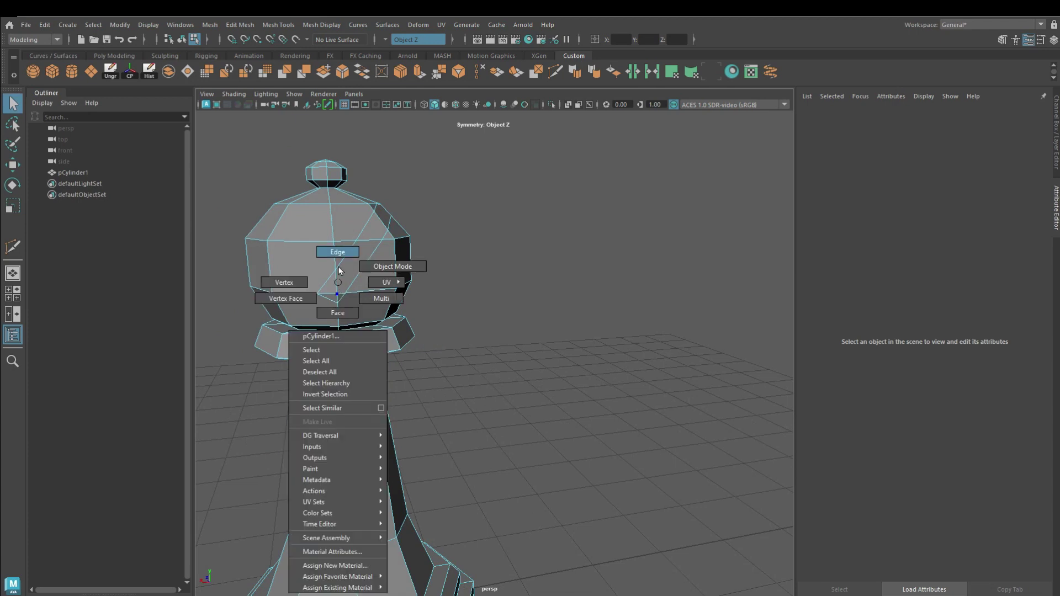
# Select and delete the face loop along the diagonal cut to open the slit.
pyautogui.moveTo(342, 301); pyautogui.dragTo(339, 298, button='right')
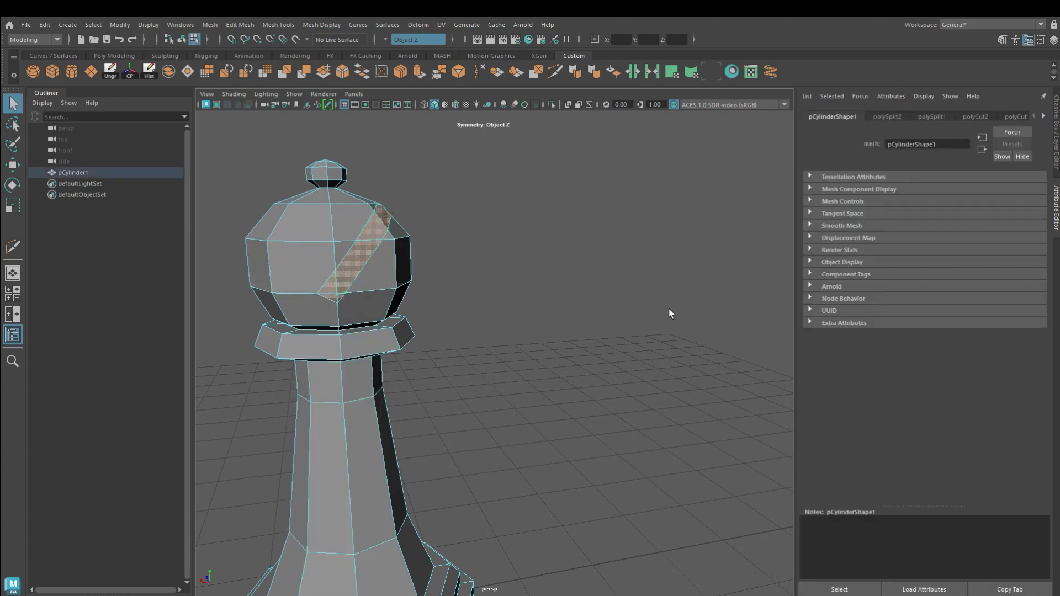
pyautogui.keyDown('alt'); pyautogui.moveTo(670, 310); pyautogui.dragTo(512, 223); pyautogui.keyUp('alt')
pyautogui.press('Delete')
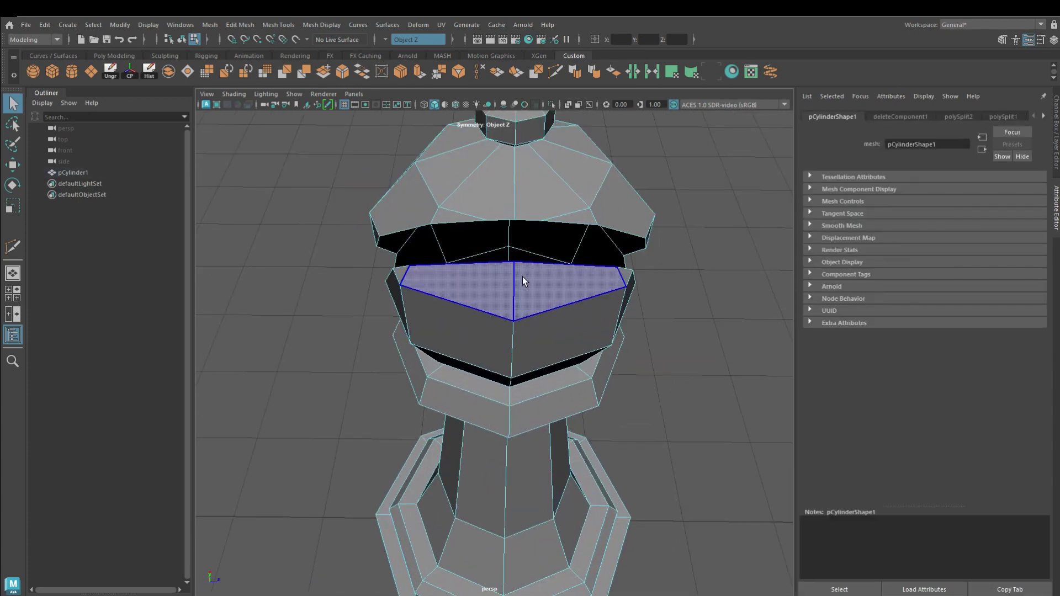
# Bridge the slit's open border edges to close its sides, then deselect the bishop.
pyautogui.moveTo(379, 350)
pyautogui.keyDown('alt'); pyautogui.mouseDown()
pyautogui.moveTo(490, 315)
pyautogui.moveTo(458, 324)
pyautogui.moveTo(466, 274)
pyautogui.mouseUp(); pyautogui.keyUp('alt')
pyautogui.click(464, 254)
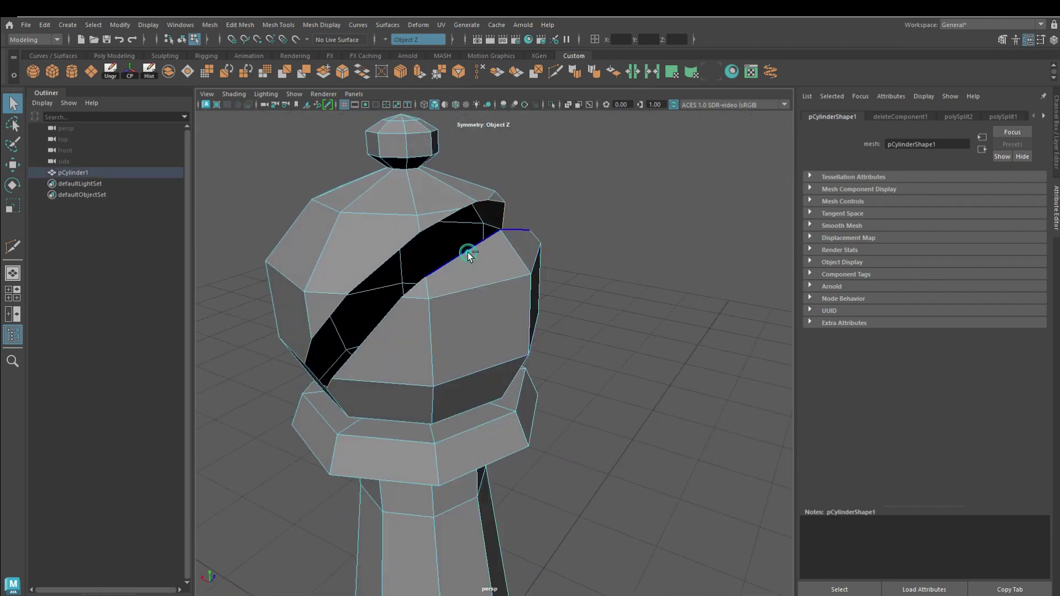
pyautogui.click(363, 73)
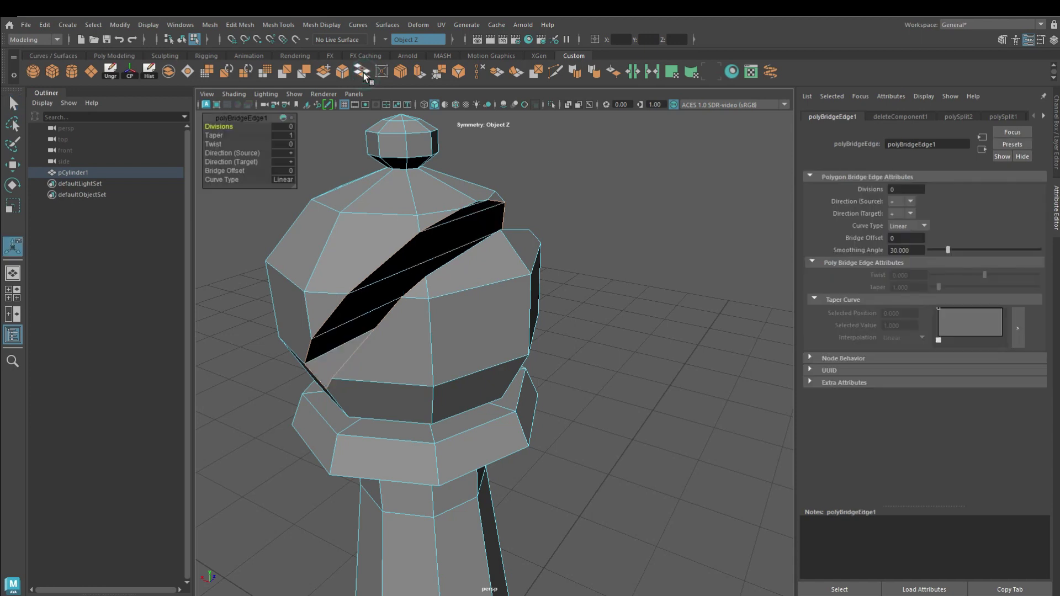
pyautogui.click(473, 214)
pyautogui.keyDown('alt'); pyautogui.moveTo(474, 214); pyautogui.dragTo(499, 268); pyautogui.keyUp('alt')
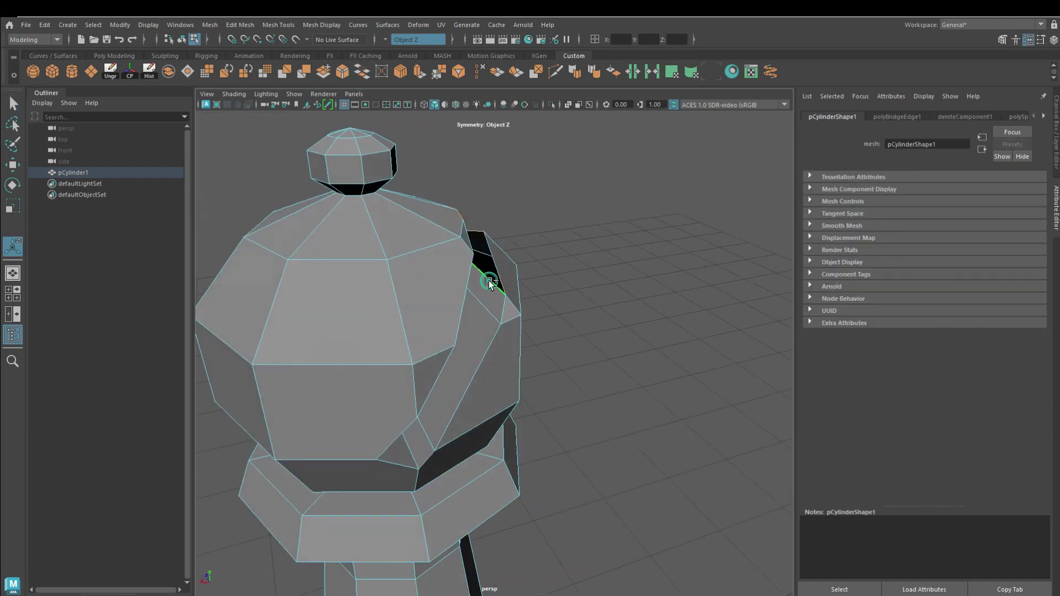
pyautogui.click(188, 71)
pyautogui.click(532, 374)
pyautogui.scroll(-5, 533, 374)
# Give the new cylinder Height 0.2, turn Symmetry off, and extrude an inset top face.
pyautogui.moveTo(532, 373)
pyautogui.keyDown('alt'); pyautogui.mouseDown()
pyautogui.moveTo(405, 348)
pyautogui.moveTo(598, 371)
pyautogui.moveTo(582, 309)
pyautogui.moveTo(335, 308)
pyautogui.mouseUp(); pyautogui.keyUp('alt')
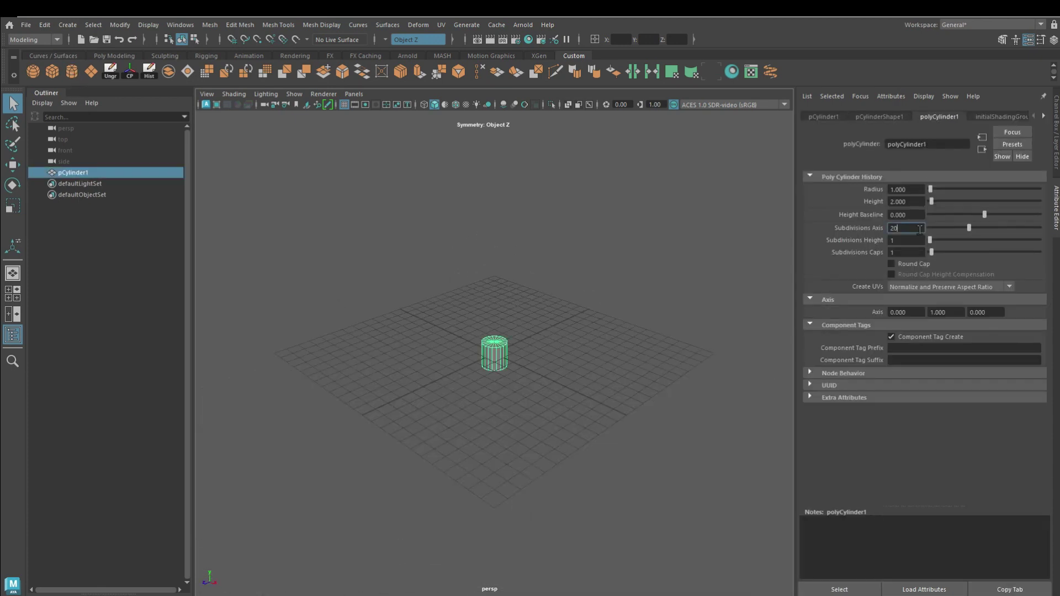
pyautogui.doubleClick(906, 202)
pyautogui.write('0.2')
pyautogui.moveTo(514, 362); pyautogui.dragTo(544, 316, button='right')
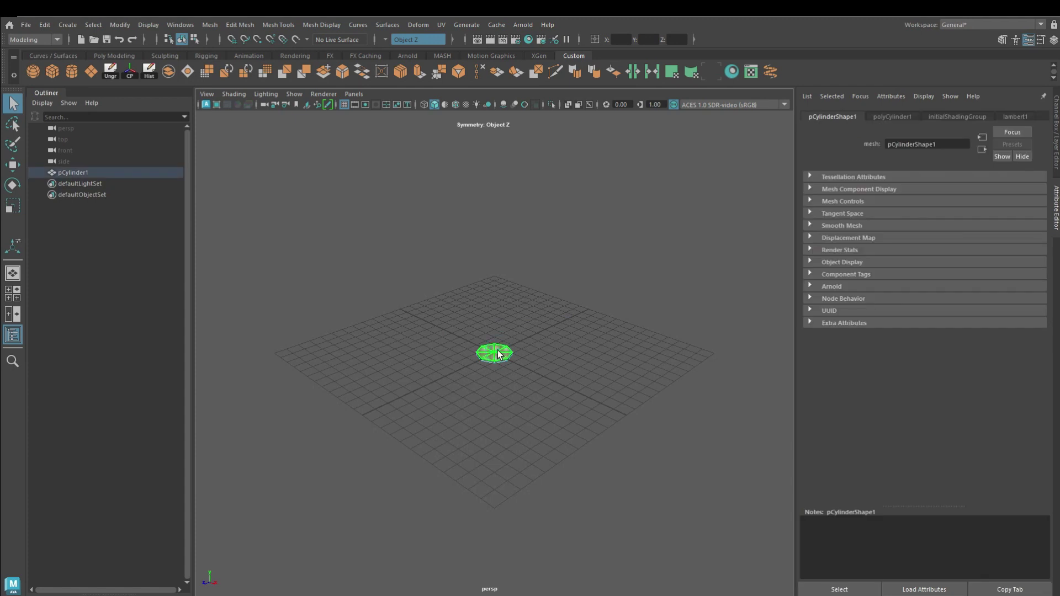
pyautogui.scroll(3, 495, 353)
pyautogui.click(439, 71)
pyautogui.click(385, 40)
pyautogui.click(586, 277)
pyautogui.moveTo(520, 346); pyautogui.dragTo(508, 351)
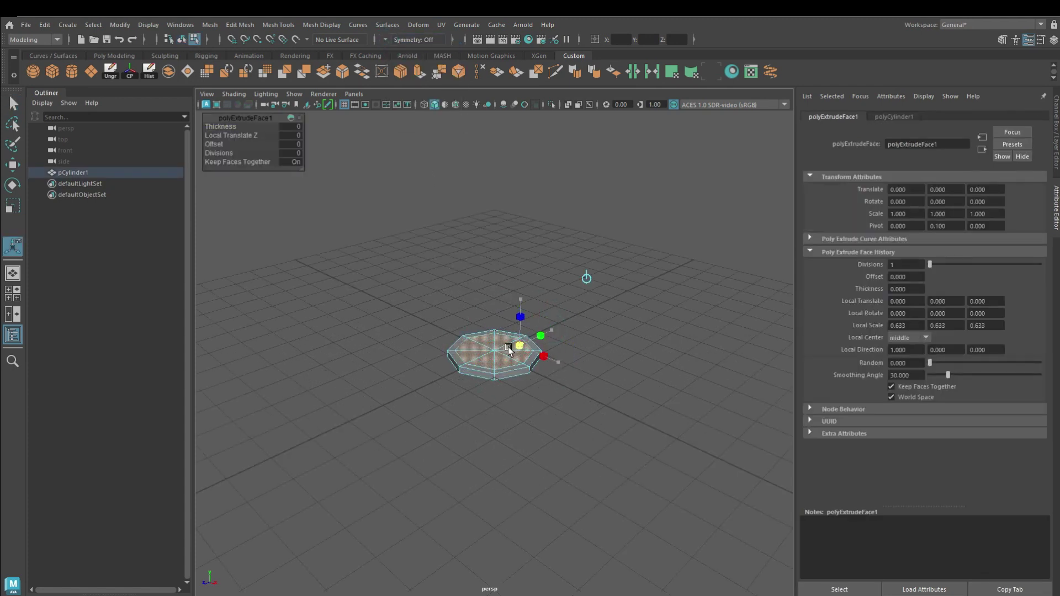
# Extrude the top into a stepped base and a tall tapered stem.
pyautogui.hotkey('ctrl', 'e')
pyautogui.hotkey('ctrl', 'e')
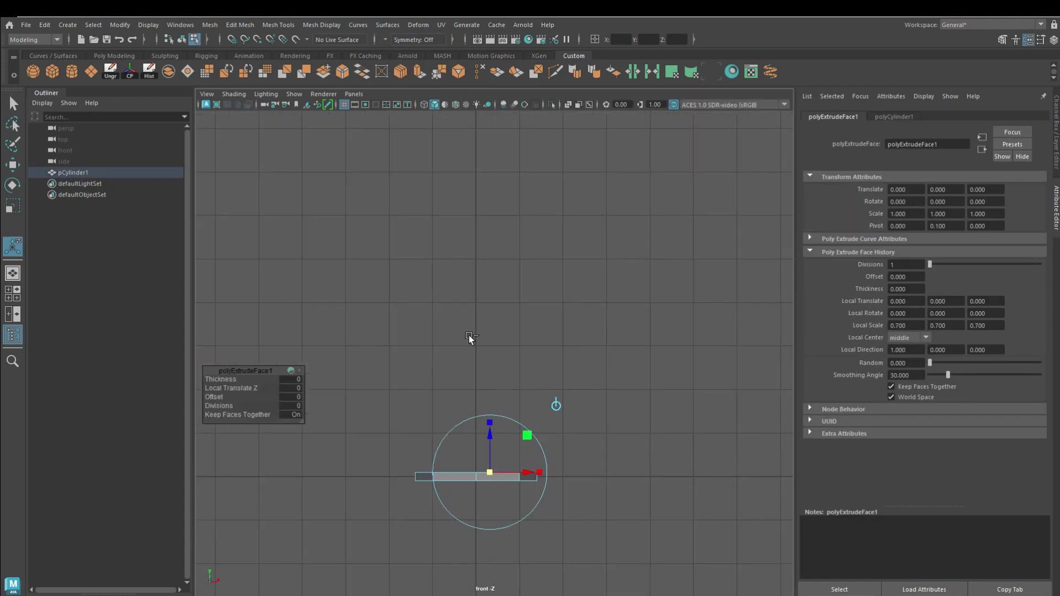
pyautogui.hotkey('ctrl', 'e')
pyautogui.hotkey('ctrl', 'e')
pyautogui.moveTo(488, 454); pyautogui.dragTo(473, 456)
# Extrude a widened collar and a raised upper shaft, then add another top extrusion.
pyautogui.hotkey('ctrl', 'e')
pyautogui.moveTo(489, 413)
pyautogui.mouseDown()
pyautogui.moveTo(492, 364)
pyautogui.moveTo(489, 395)
pyautogui.moveTo(467, 396)
pyautogui.moveTo(481, 301)
pyautogui.moveTo(465, 331)
pyautogui.mouseUp()
pyautogui.hotkey('ctrl', 'e')
pyautogui.hotkey('ctrl', 'e')
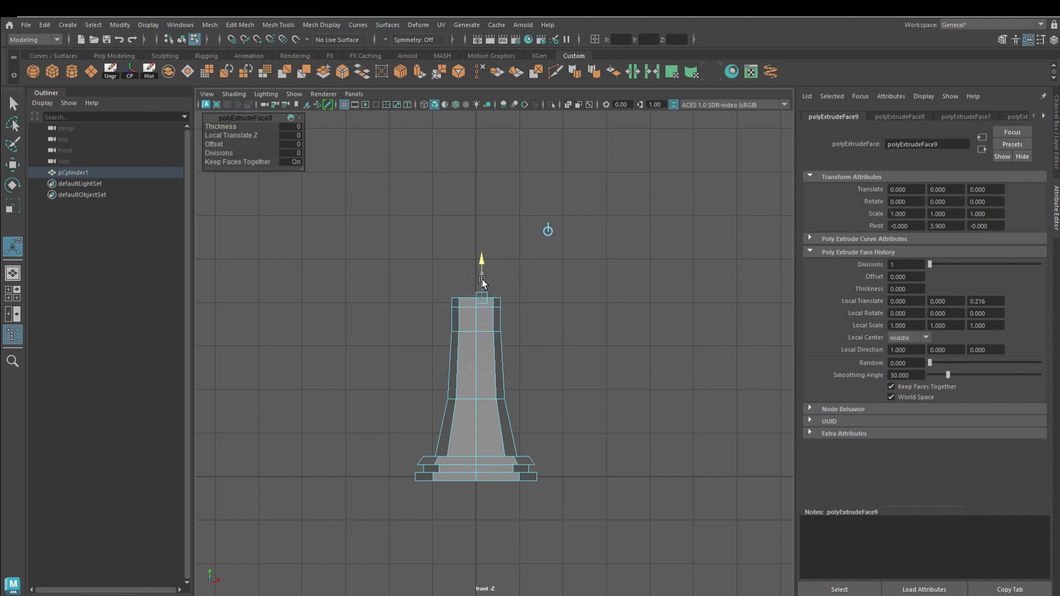
pyautogui.moveTo(485, 297); pyautogui.dragTo(514, 298)
pyautogui.press('w')
pyautogui.hotkey('ctrl', 'e')
pyautogui.hotkey('ctrl', 'e')
pyautogui.moveTo(482, 260); pyautogui.dragTo(483, 221)
pyautogui.hotkey('ctrl', 'e')
pyautogui.hotkey('ctrl', 'e')
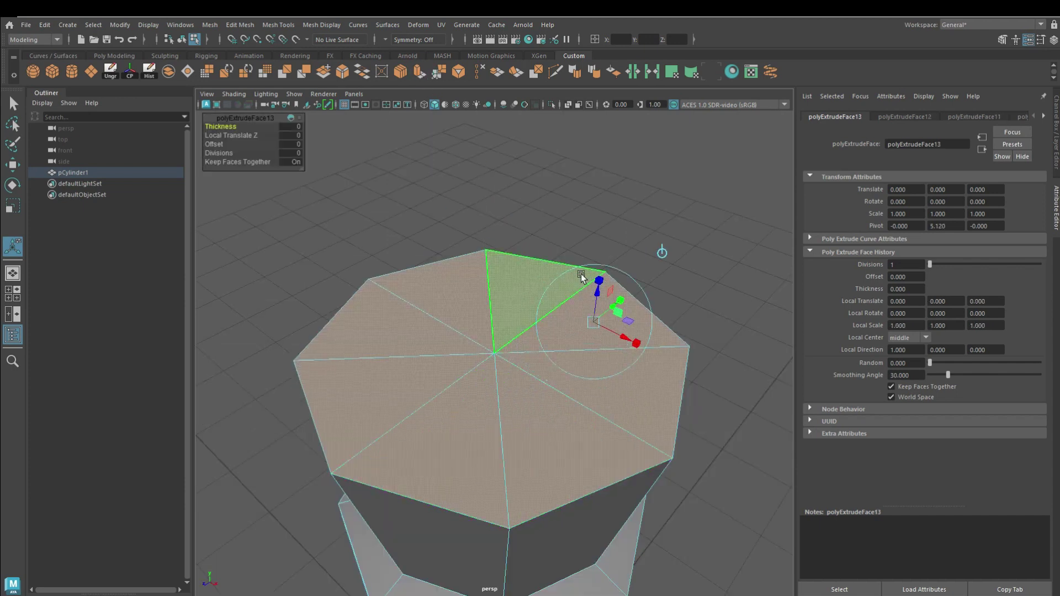
# Shrink the top face to a point and pull it up into a cone tip.
pyautogui.moveTo(580, 276); pyautogui.dragTo(581, 325)
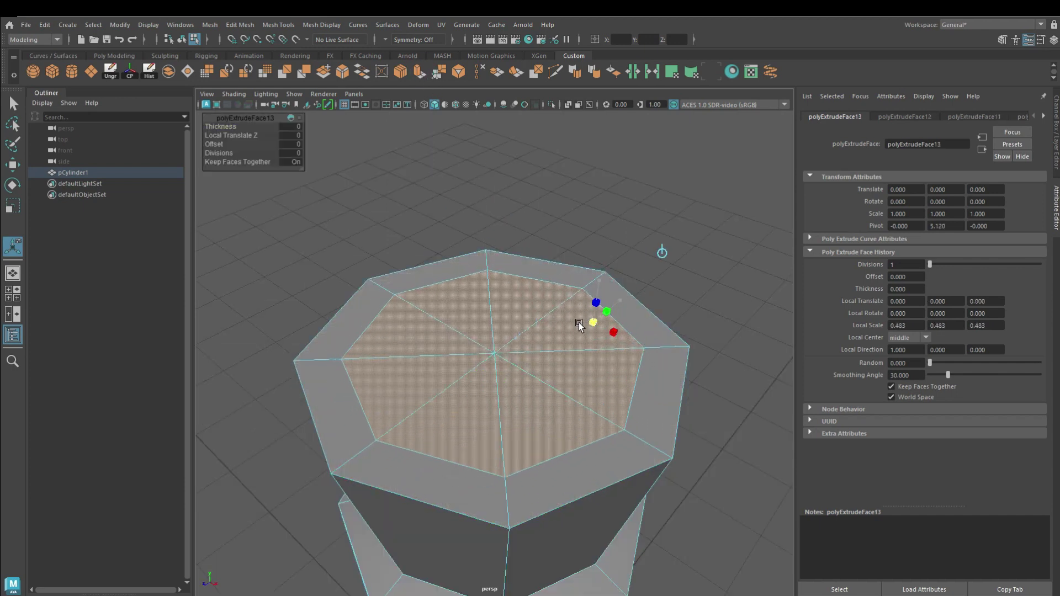
pyautogui.press('w')
pyautogui.moveTo(475, 215); pyautogui.dragTo(475, 197)
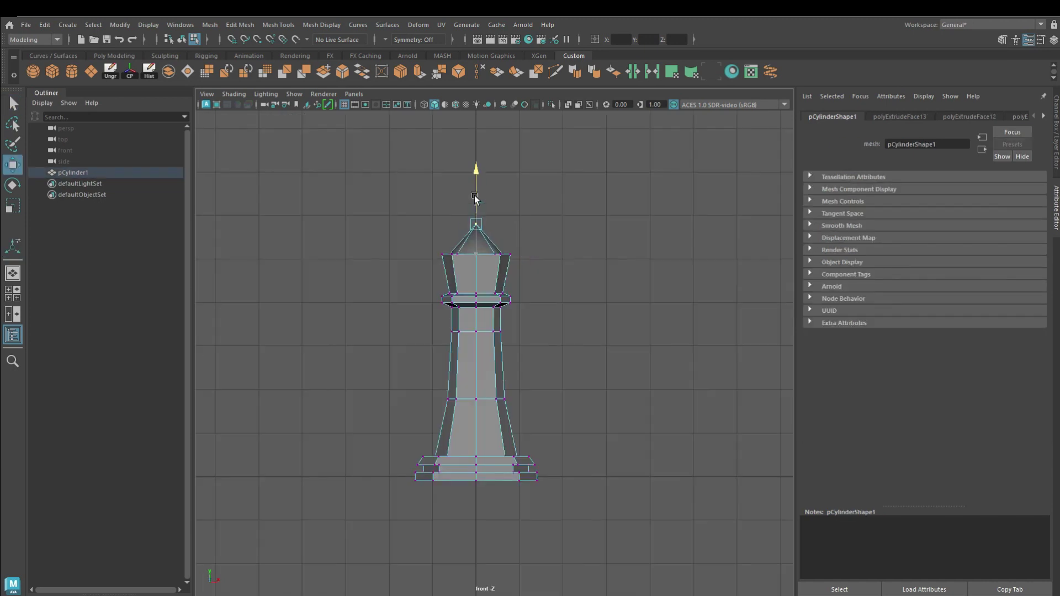
# Extrude the cone-tip faces with negative scale, then extrude again and raise slightly into a neck.
pyautogui.moveTo(473, 249); pyautogui.dragTo(478, 279, button='right')
pyautogui.moveTo(455, 200); pyautogui.dragTo(499, 230)
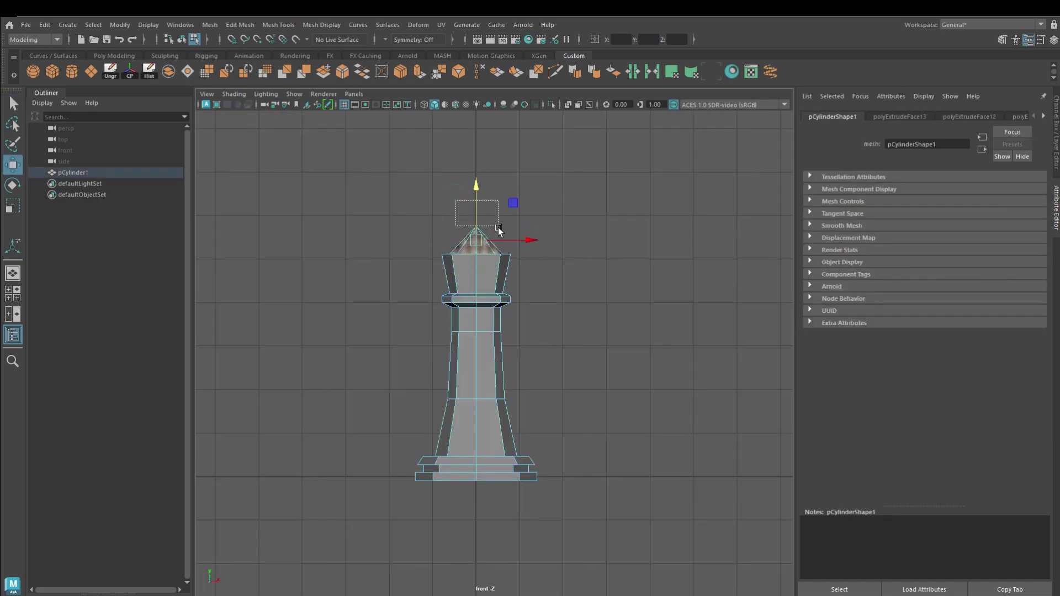
pyautogui.click(417, 73)
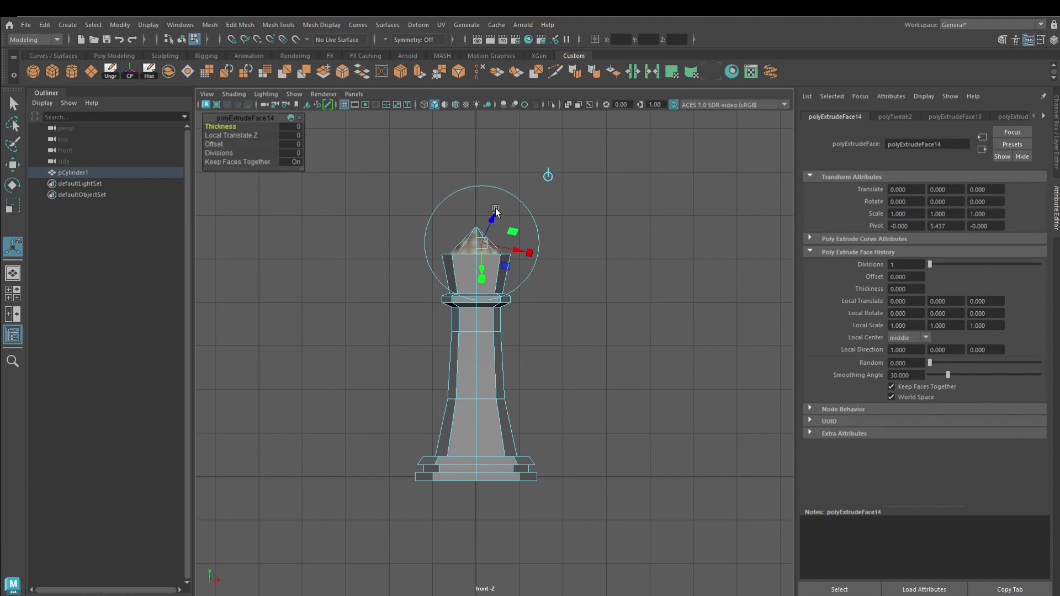
pyautogui.moveTo(495, 211); pyautogui.dragTo(434, 217)
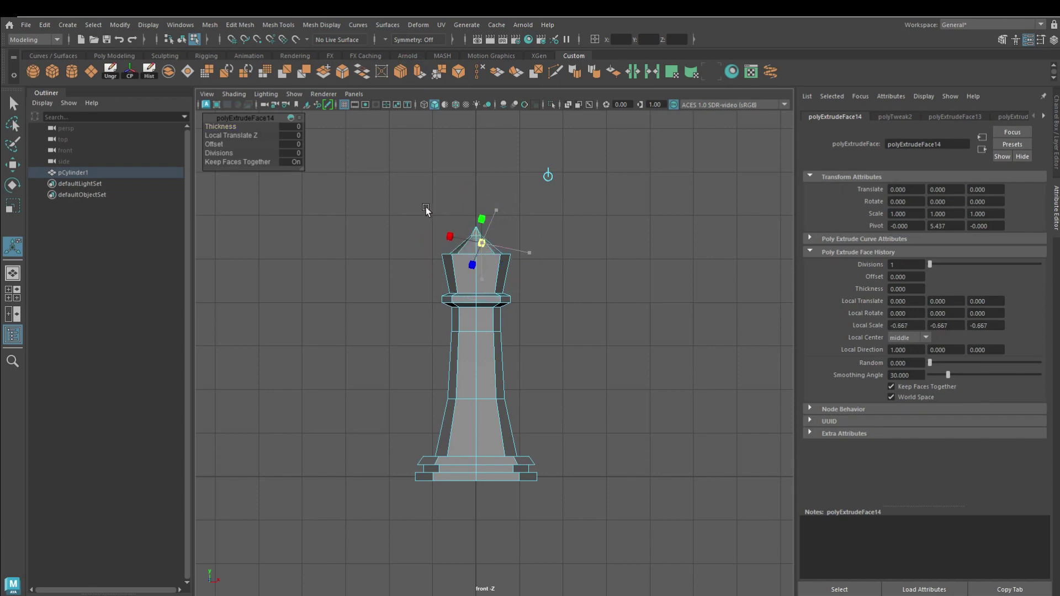
pyautogui.scroll(2, 573, 309)
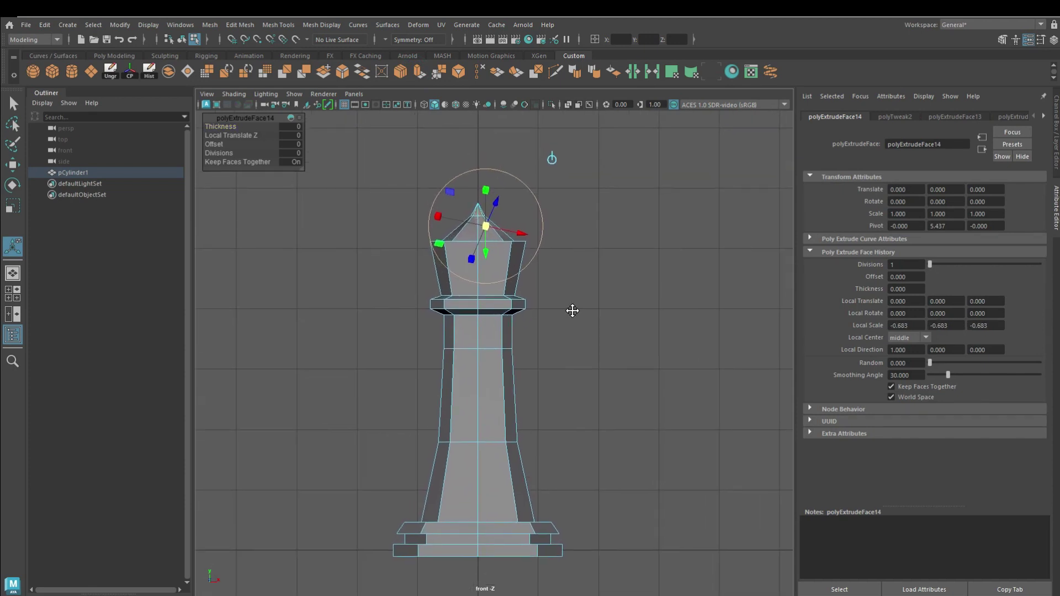
pyautogui.press('w')
pyautogui.click(420, 72)
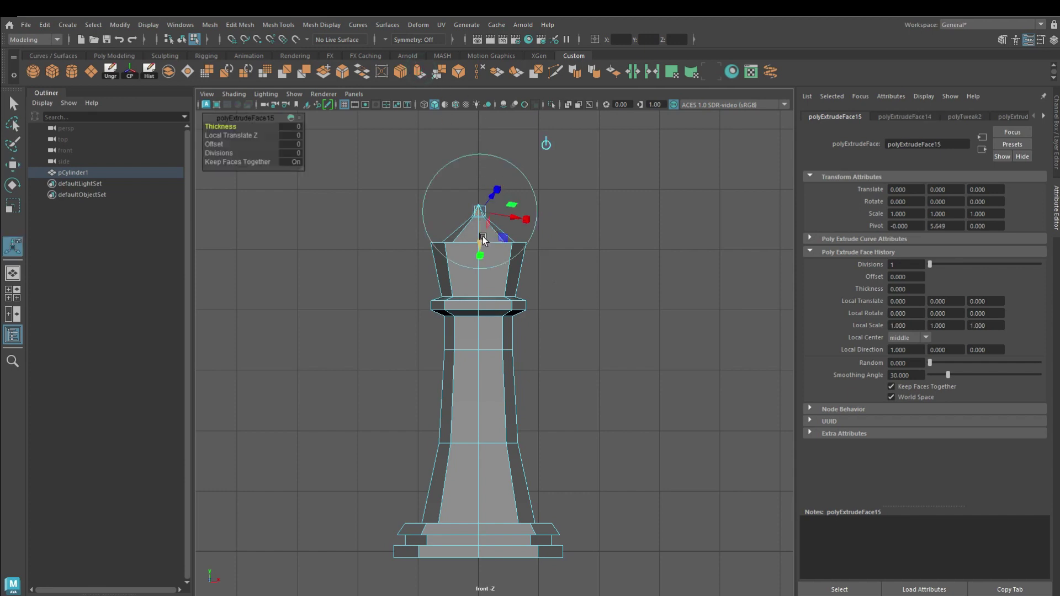
pyautogui.moveTo(493, 200); pyautogui.dragTo(478, 207)
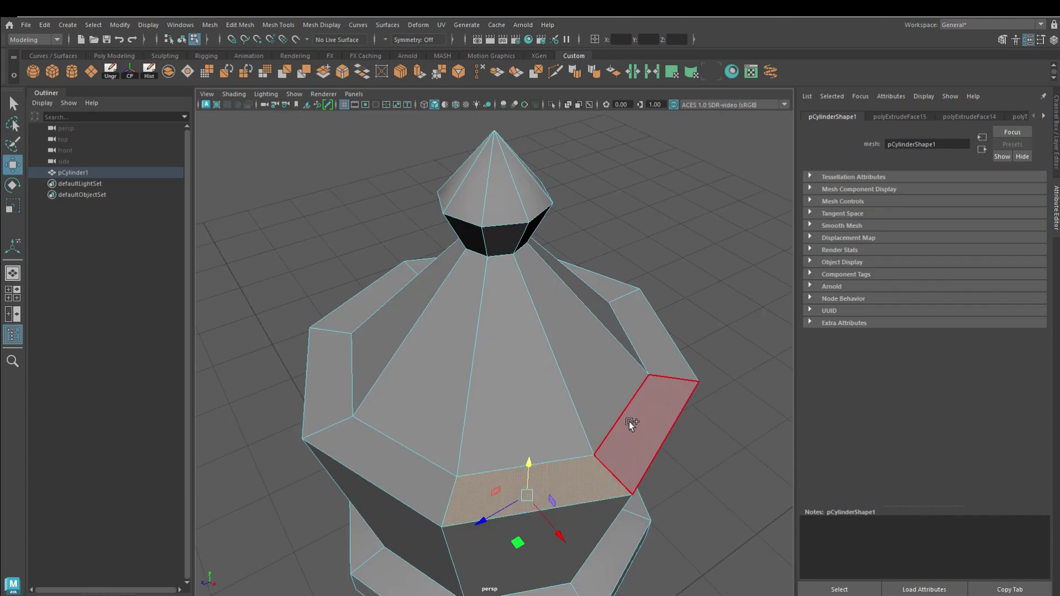
# Extrude the crown rim faces separately and scale them into pointed spikes.
pyautogui.click(419, 73)
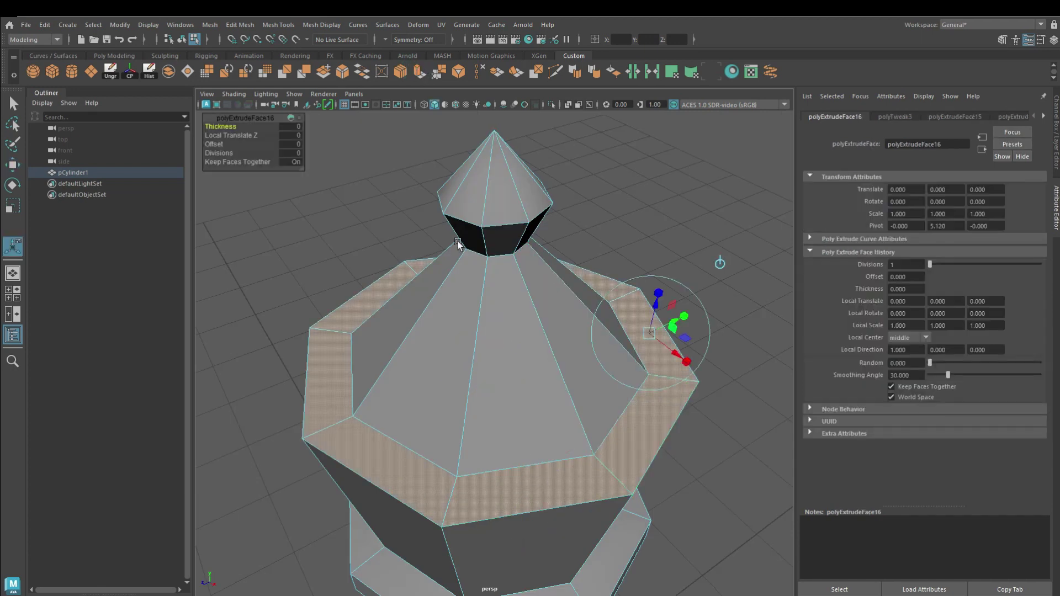
pyautogui.click(916, 388)
pyautogui.press('space')
pyautogui.press('space')
pyautogui.moveTo(505, 217)
pyautogui.mouseDown()
pyautogui.moveTo(493, 216)
pyautogui.moveTo(500, 188)
pyautogui.mouseUp()
pyautogui.moveTo(497, 232); pyautogui.dragTo(476, 227)
pyautogui.press('r')
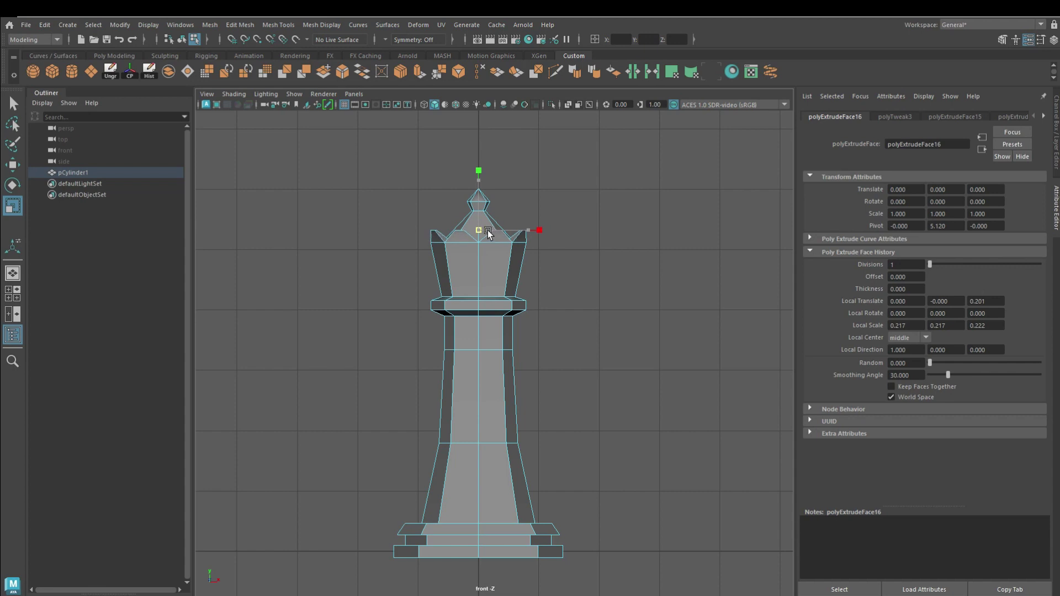
pyautogui.press('w')
# Deselect and orbit around the queen to inspect the spiked crown.
pyautogui.click(578, 225)
pyautogui.press('space')
pyautogui.press('space')
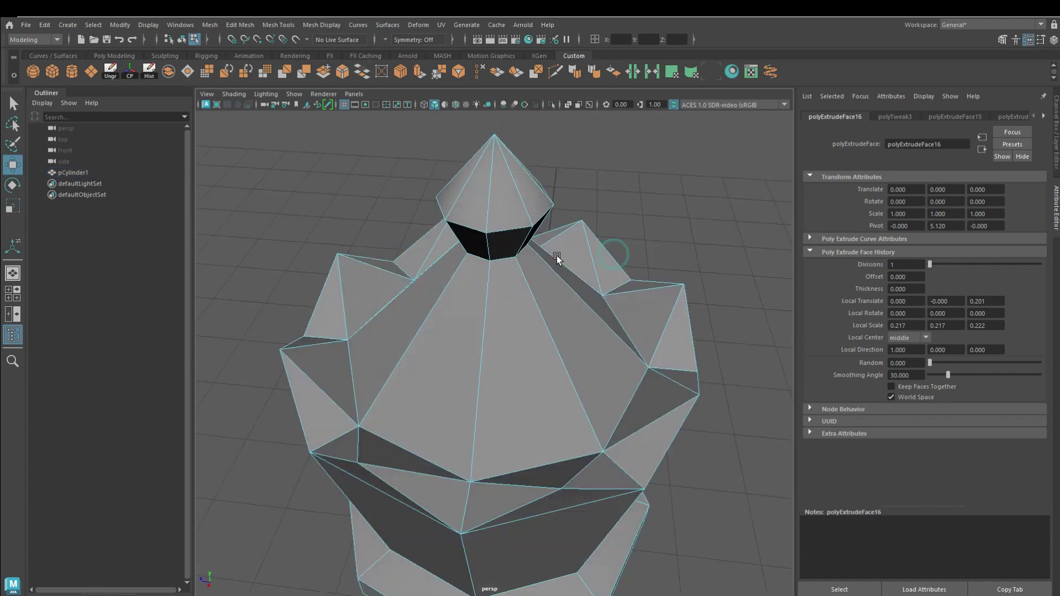
pyautogui.keyDown('alt'); pyautogui.moveTo(556, 256); pyautogui.dragTo(501, 230); pyautogui.keyUp('alt')
pyautogui.keyDown('alt'); pyautogui.moveTo(501, 229); pyautogui.dragTo(449, 499, button='right'); pyautogui.keyUp('alt')
pyautogui.click(450, 499)
pyautogui.moveTo(450, 499)
pyautogui.keyDown('alt'); pyautogui.mouseDown()
pyautogui.moveTo(581, 486)
pyautogui.moveTo(625, 445)
pyautogui.mouseUp(); pyautogui.keyUp('alt')
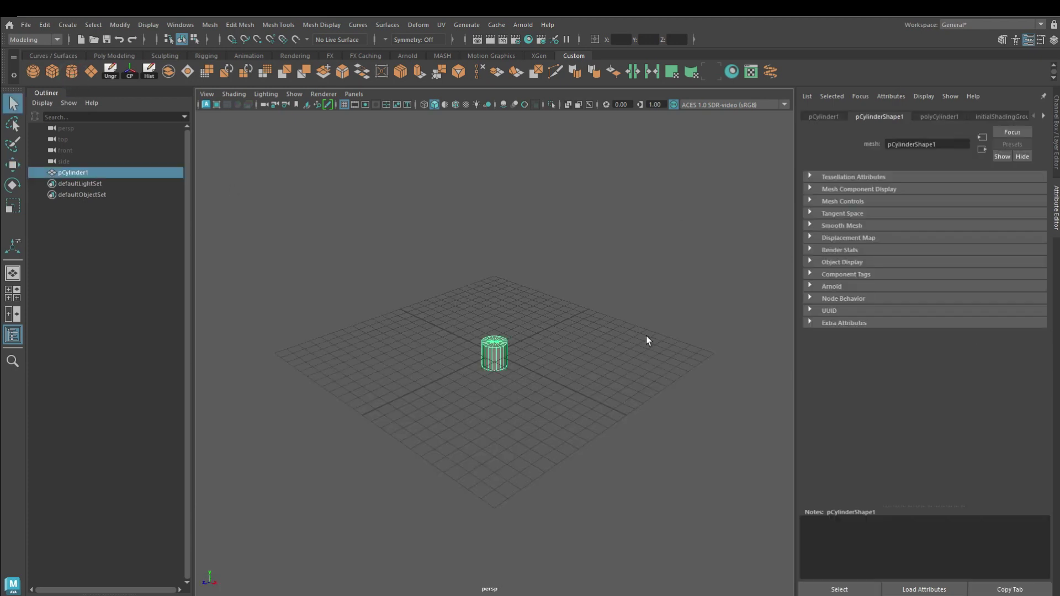
# Create a polyCylinder with Height 0.2 and Radius 1.4.
pyautogui.click(914, 227)
pyautogui.write('0.2')
pyautogui.click(910, 191)
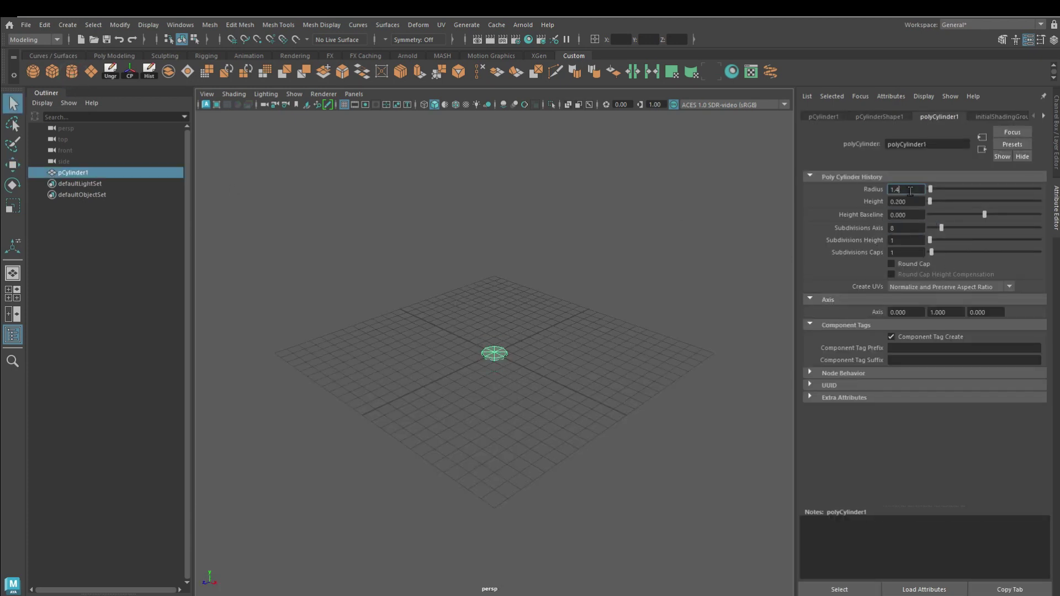
pyautogui.press('Return')
pyautogui.press('w')
# Extrude the cylinder's top face twice and raise it into a stepped base.
pyautogui.press('F11')
pyautogui.click(494, 353)
pyautogui.press('f')
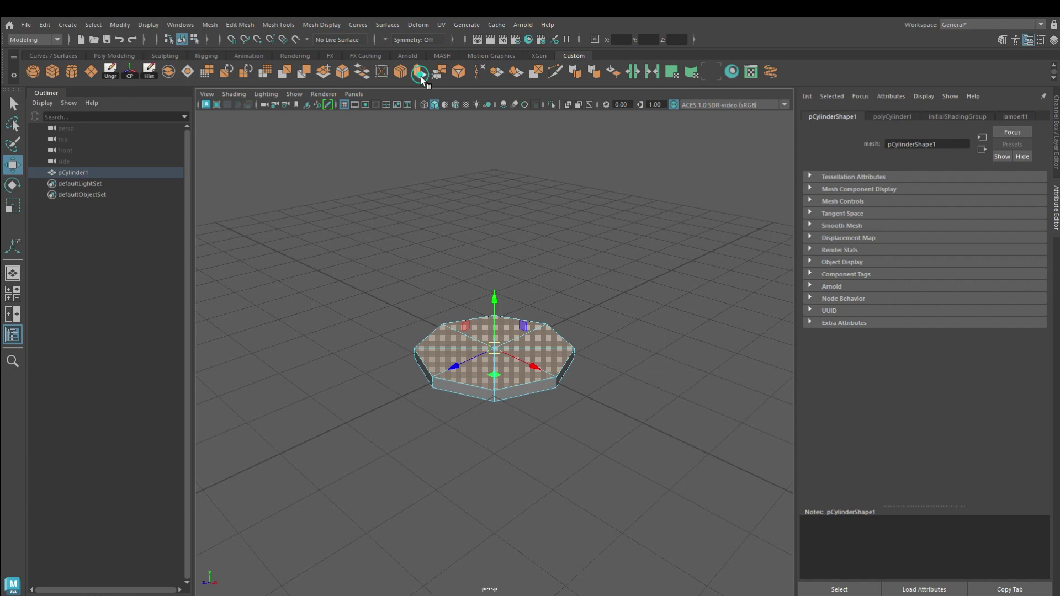
pyautogui.click(420, 72)
pyautogui.hotkey('ctrl', 'e')
pyautogui.keyDown('alt'); pyautogui.moveTo(487, 326); pyautogui.dragTo(669, 403, button='middle'); pyautogui.keyUp('alt')
pyautogui.moveTo(502, 454)
pyautogui.mouseDown()
pyautogui.moveTo(516, 366)
pyautogui.moveTo(482, 396)
pyautogui.mouseUp()
# Extrude a tall narrowing column topped with a small flared lip.
pyautogui.hotkey('ctrl', 'e')
pyautogui.hotkey('ctrl', 'e')
# Extrude and flare the top out into the king's crown.
pyautogui.hotkey('ctrl', 'e')
pyautogui.hotkey('ctrl', 'e')
pyautogui.hotkey('ctrl', 'e')
pyautogui.moveTo(508, 361)
pyautogui.mouseDown()
pyautogui.moveTo(499, 373)
pyautogui.moveTo(503, 244)
pyautogui.mouseUp()
pyautogui.moveTo(496, 286); pyautogui.dragTo(486, 287)
pyautogui.hotkey('ctrl', 'e')
pyautogui.moveTo(512, 213)
pyautogui.mouseDown()
pyautogui.moveTo(495, 199)
pyautogui.moveTo(517, 231)
pyautogui.moveTo(501, 194)
pyautogui.moveTo(474, 214)
pyautogui.moveTo(507, 144)
pyautogui.moveTo(548, 174)
pyautogui.mouseUp()
pyautogui.hotkey('ctrl', 'e')
pyautogui.hotkey('ctrl', 'e')
pyautogui.hotkey('ctrl', 'e')
pyautogui.hotkey('ctrl', 'e')
pyautogui.hotkey('ctrl', 'e')
pyautogui.moveTo(503, 135); pyautogui.dragTo(500, 165)
pyautogui.hotkey('ctrl', 'e')
pyautogui.press('space')
pyautogui.press('space')
# Inset the crown's top face with several extruded rings.
pyautogui.press('f')
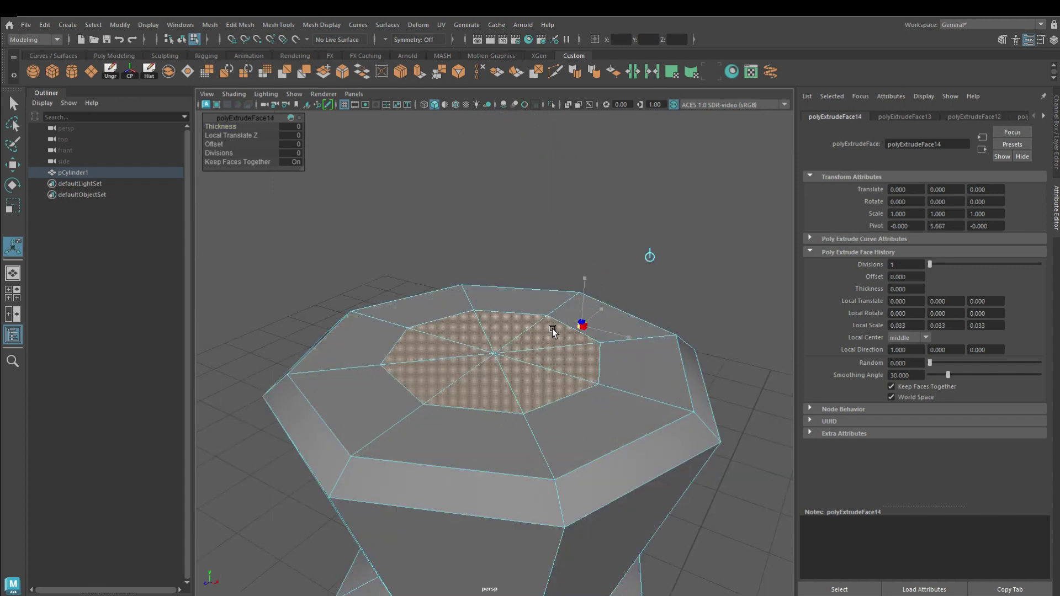
pyautogui.moveTo(552, 330); pyautogui.dragTo(562, 331, button='middle')
pyautogui.hotkey('ctrl', 'e')
pyautogui.moveTo(562, 331)
pyautogui.mouseDown()
pyautogui.moveTo(575, 307)
pyautogui.moveTo(570, 332)
pyautogui.mouseUp()
pyautogui.hotkey('ctrl', 'e')
# Delete the centre spoke edges to leave a square centre face.
pyautogui.press('F10')
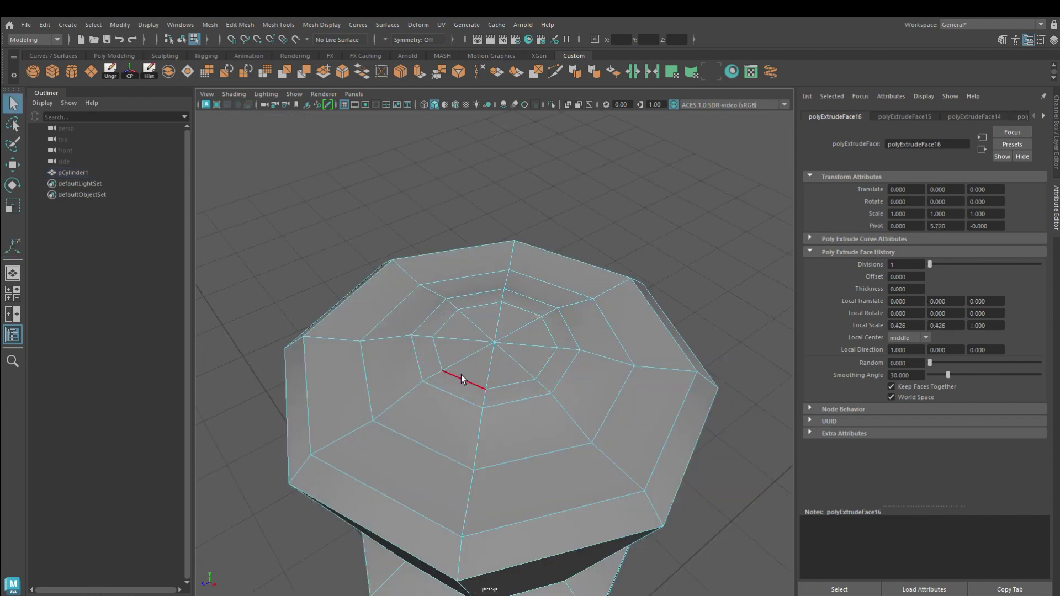
pyautogui.click(475, 356)
pyautogui.hotkey('ctrl', 'Delete')
pyautogui.press('r')
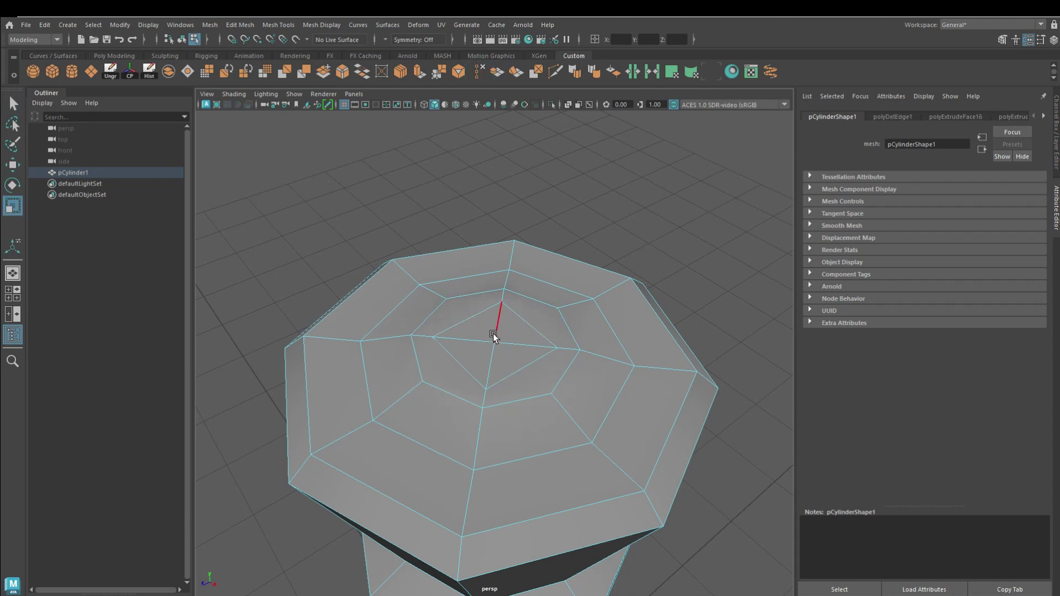
# Extrude the square centre face upward into a small block.
pyautogui.press('F11')
pyautogui.click(499, 350)
pyautogui.press('w')
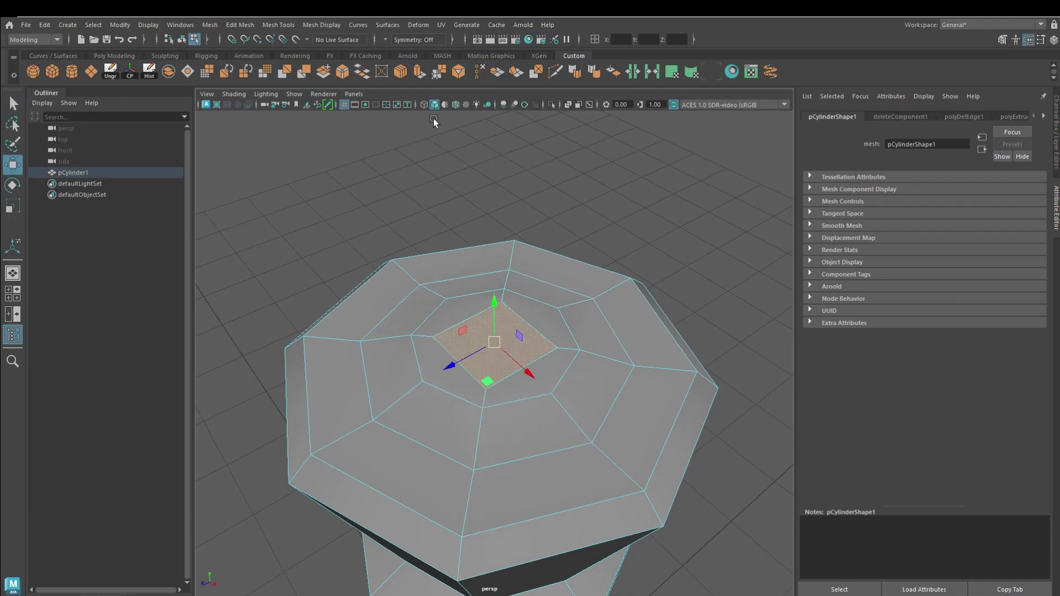
pyautogui.hotkey('ctrl', 'e')
pyautogui.scroll(-3, 446, 335)
pyautogui.press('space')
pyautogui.moveTo(486, 301); pyautogui.dragTo(486, 331)
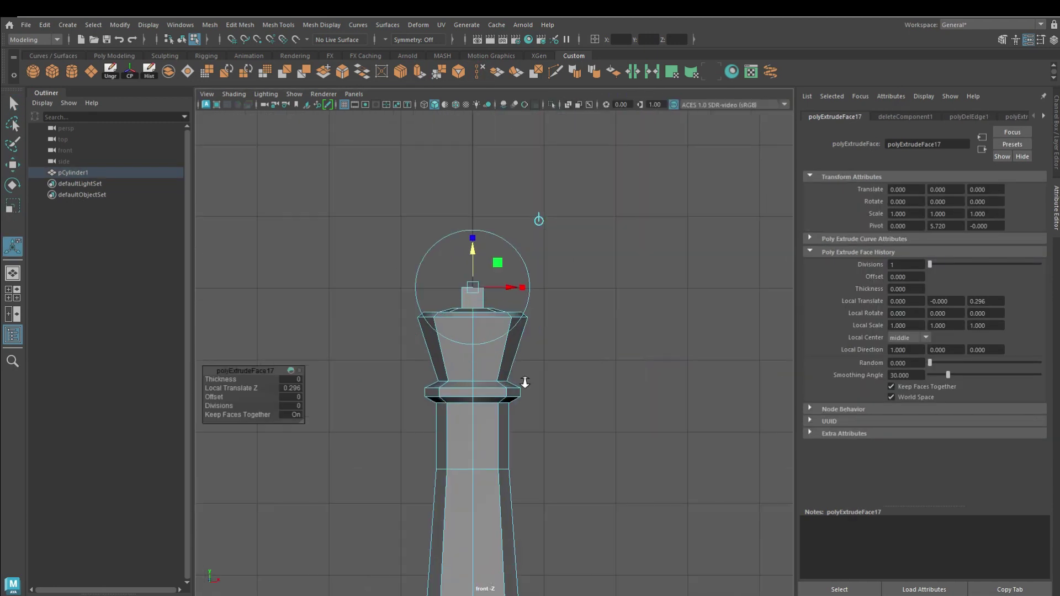
# Pull the centre block taller and split it with a horizontal edge loop.
pyautogui.click(461, 254)
pyautogui.moveTo(473, 229); pyautogui.dragTo(473, 259)
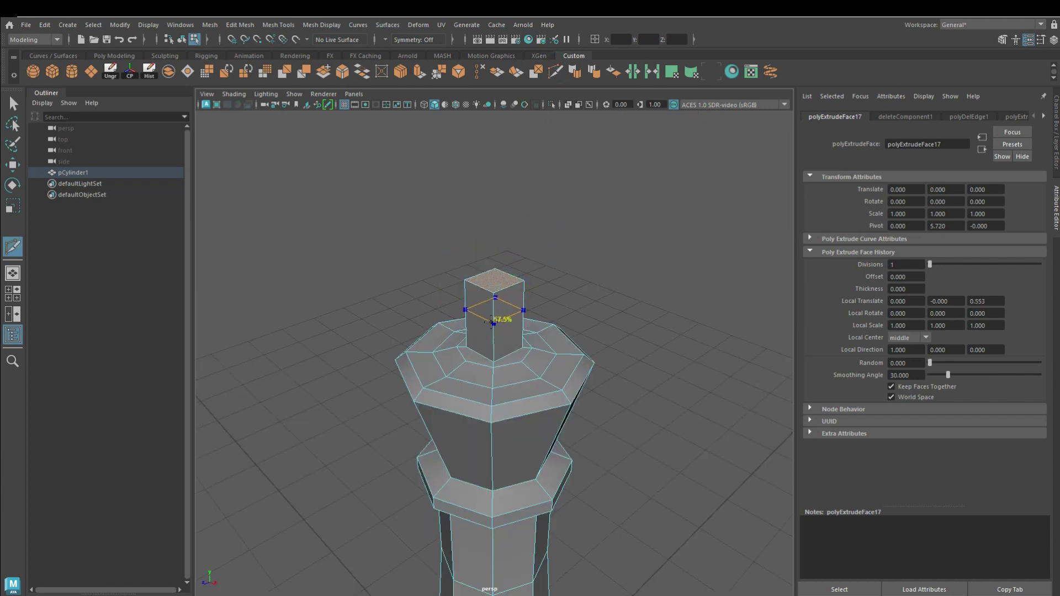
pyautogui.scroll(3, 486, 309)
pyautogui.click(479, 309)
# Extrude the block's side faces outward into the cross arms.
pyautogui.press('r')
pyautogui.hotkey('ctrl', 'e')
pyautogui.moveTo(494, 304); pyautogui.dragTo(414, 301)
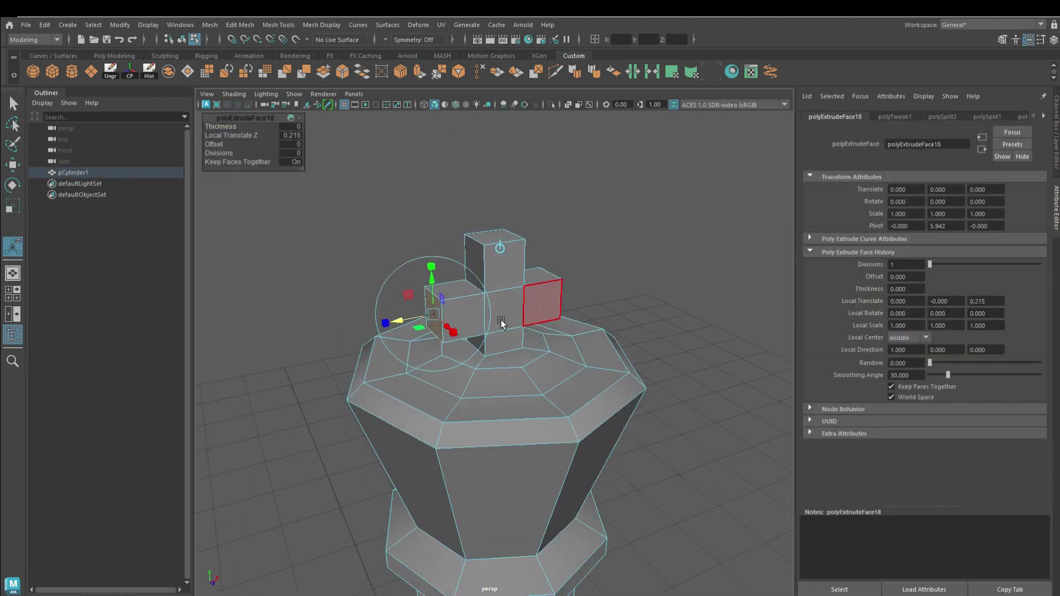
pyautogui.click(486, 238)
pyautogui.press('w')
pyautogui.press('r')
pyautogui.click(510, 359)
# Adjust the cross-top vertices in the front view.
pyautogui.keyDown('alt'); pyautogui.moveTo(500, 344); pyautogui.dragTo(503, 282); pyautogui.keyUp('alt')
pyautogui.press('space')
pyautogui.press('space')
pyautogui.moveTo(449, 284); pyautogui.dragTo(397, 284, button='right')
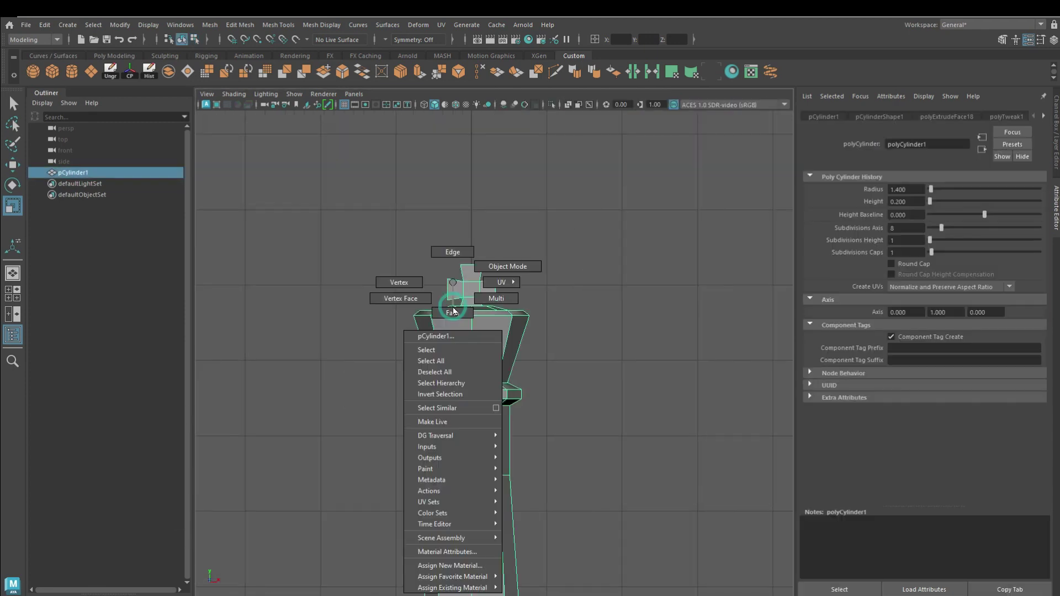
pyautogui.moveTo(398, 194); pyautogui.dragTo(562, 300)
pyautogui.press('w')
# Deselect the king and orbit to view the finished piece from above.
pyautogui.press('F8')
pyautogui.click(574, 241)
pyautogui.hotkey('ctrl', 'z')
pyautogui.hotkey('ctrl', 'z')
pyautogui.click(512, 320)
pyautogui.press('r')
pyautogui.click(545, 260)
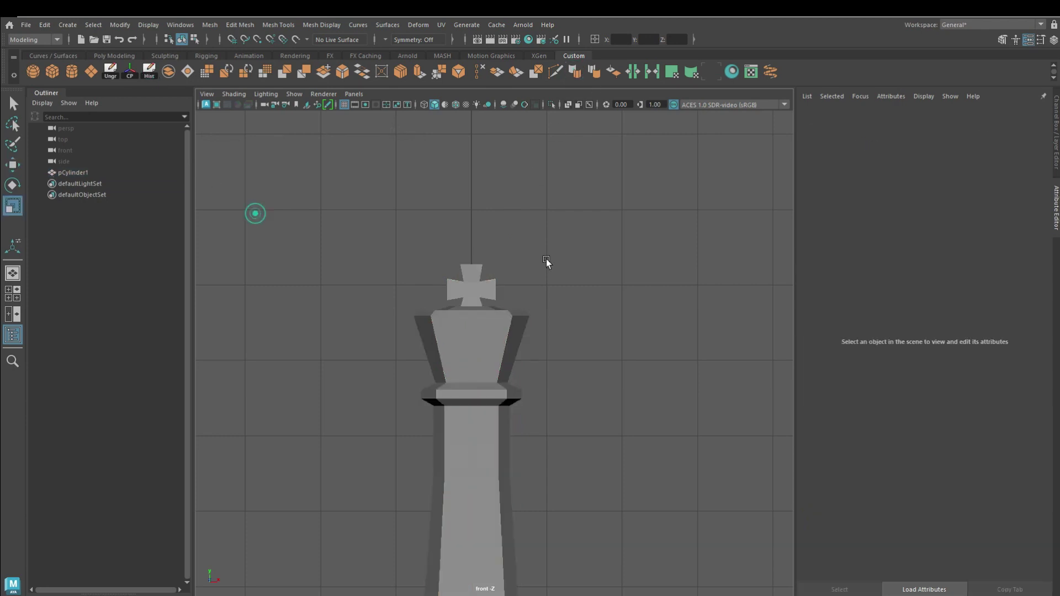
pyautogui.press('space')
pyautogui.press('space')
pyautogui.moveTo(402, 269)
pyautogui.keyDown('alt'); pyautogui.mouseDown()
pyautogui.moveTo(535, 418)
pyautogui.moveTo(405, 521)
pyautogui.moveTo(474, 546)
pyautogui.moveTo(426, 571)
pyautogui.moveTo(541, 538)
pyautogui.mouseUp(); pyautogui.keyUp('alt')
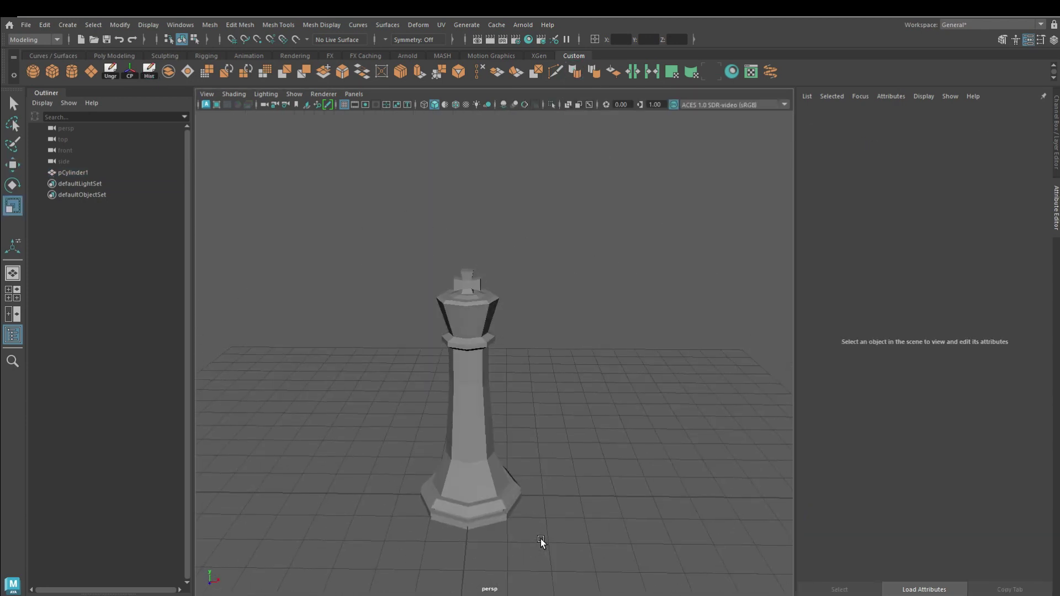